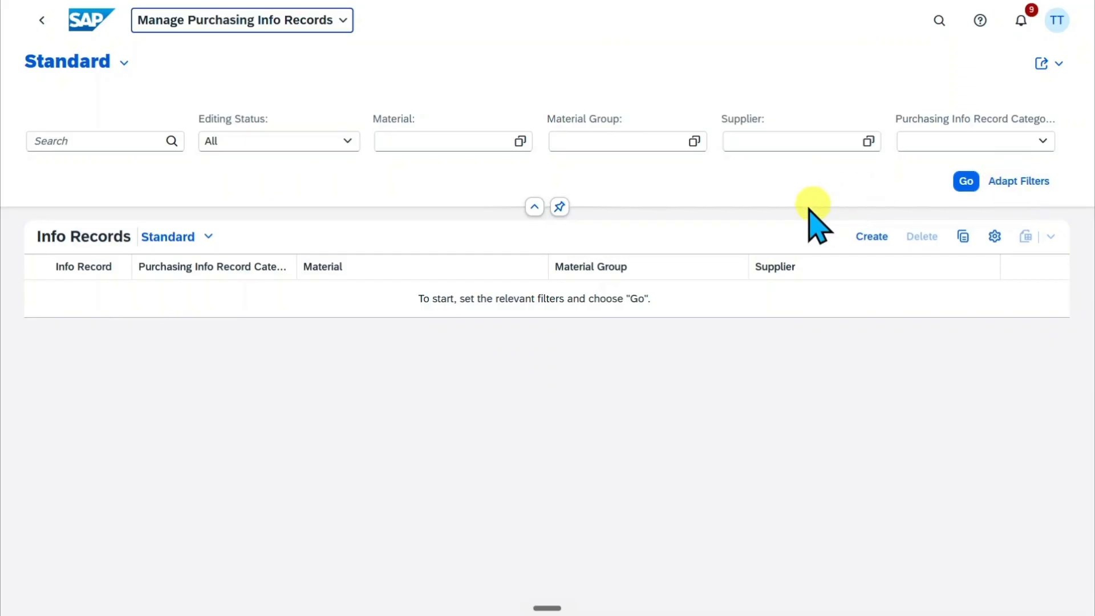
- Start a new purchasing info record and set its category to Standard
click(871, 237)
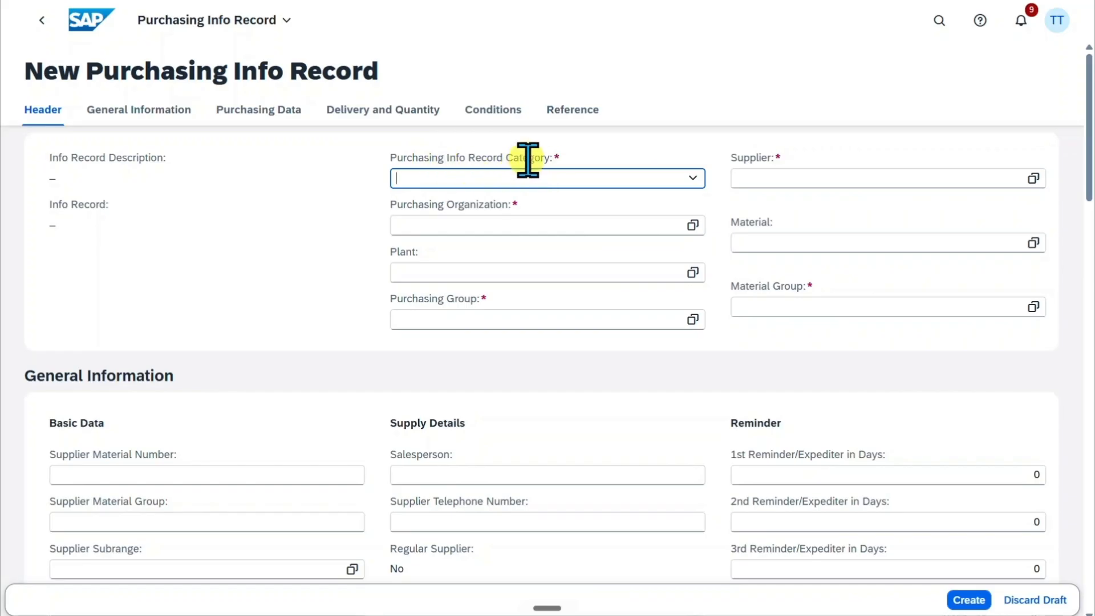
click(693, 178)
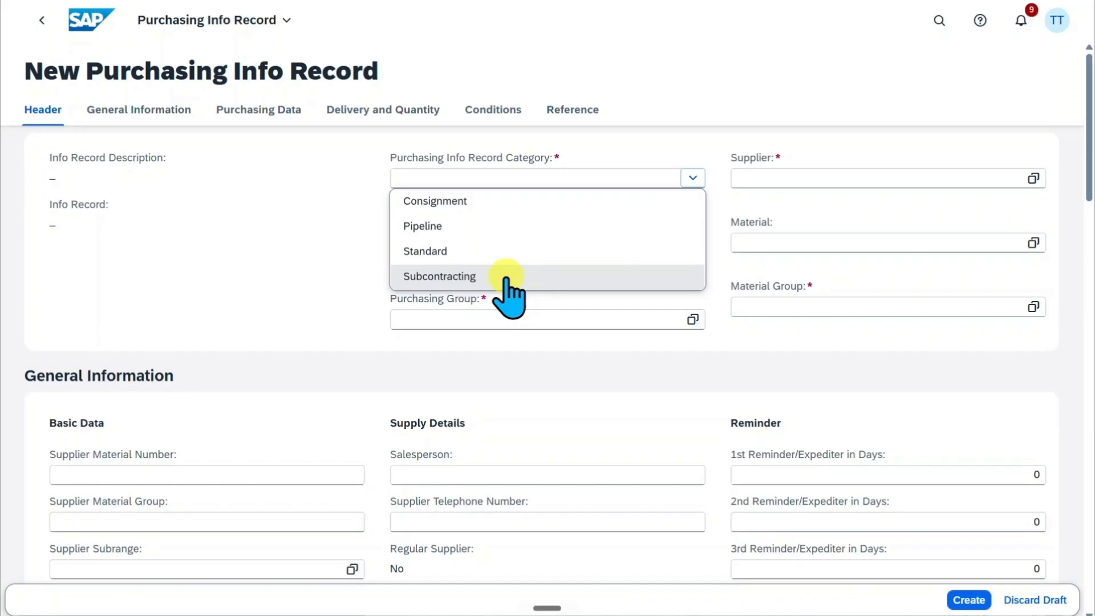
click(442, 251)
- Set the record's purchasing organization to 1010, plant to 1010 and purchasing group to 001
click(532, 226)
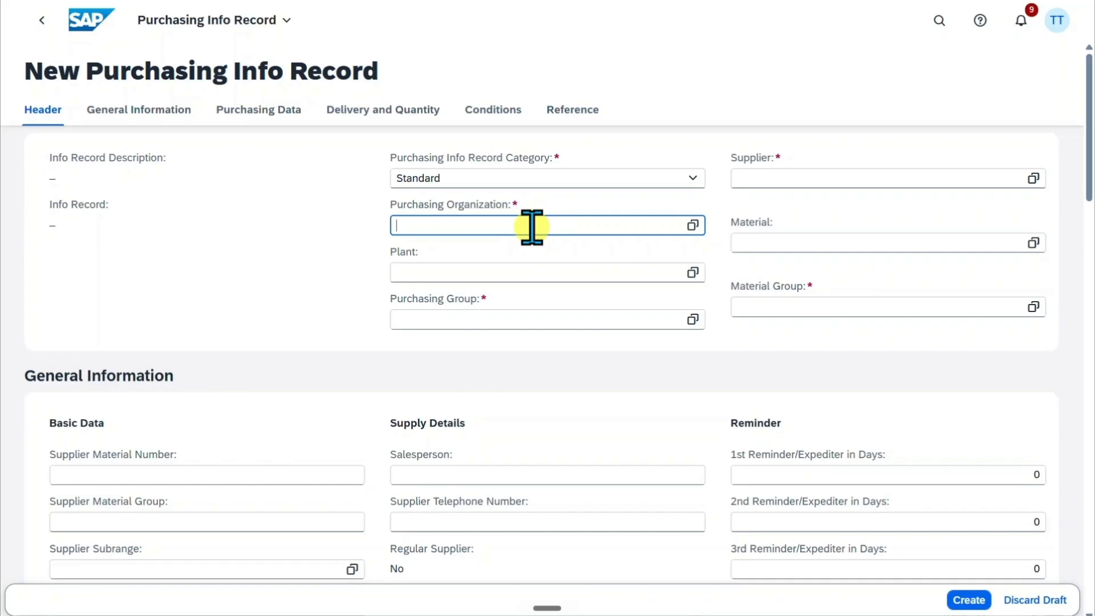
text(1010)
key(Tab)
text(1010)
key(Tab)
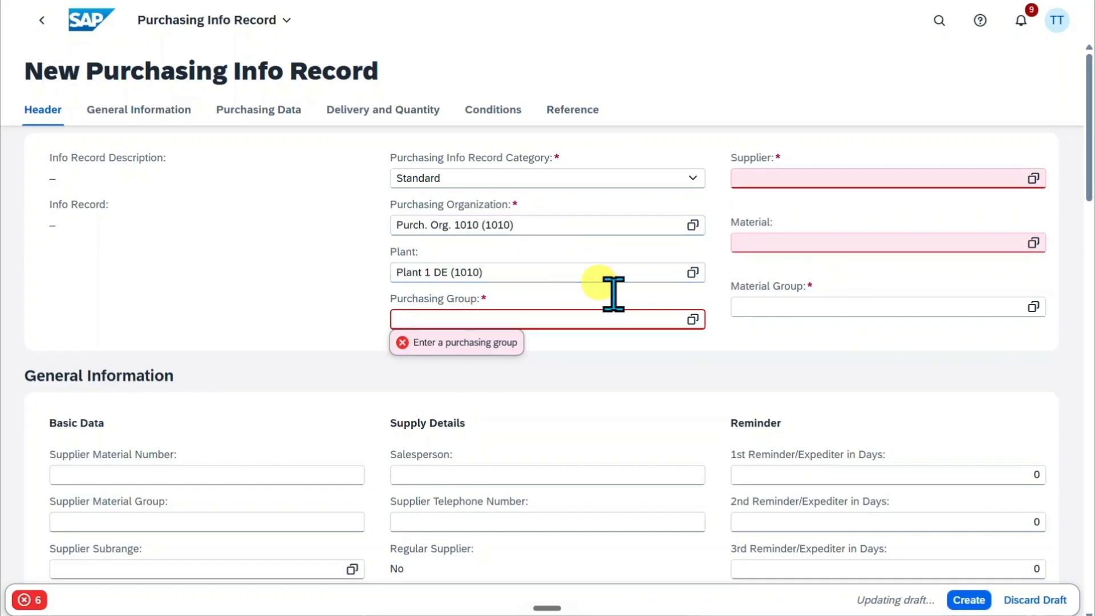
text(001)
- Assign the supplier Test Quota, material TG10 and material group L001 to the info record
click(773, 178)
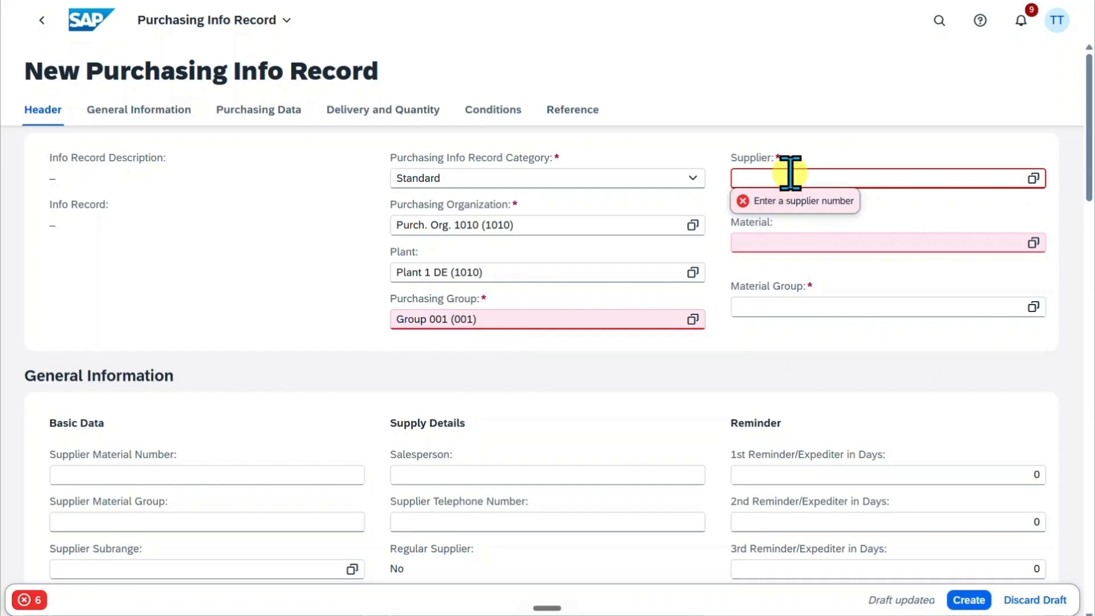
click(864, 235)
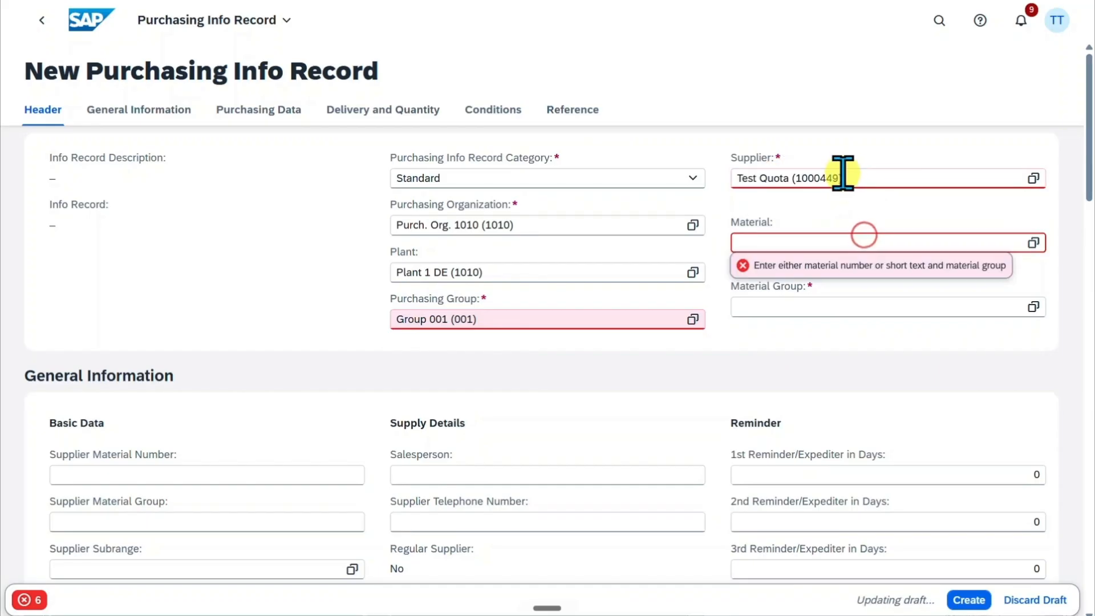
click(844, 174)
click(824, 242)
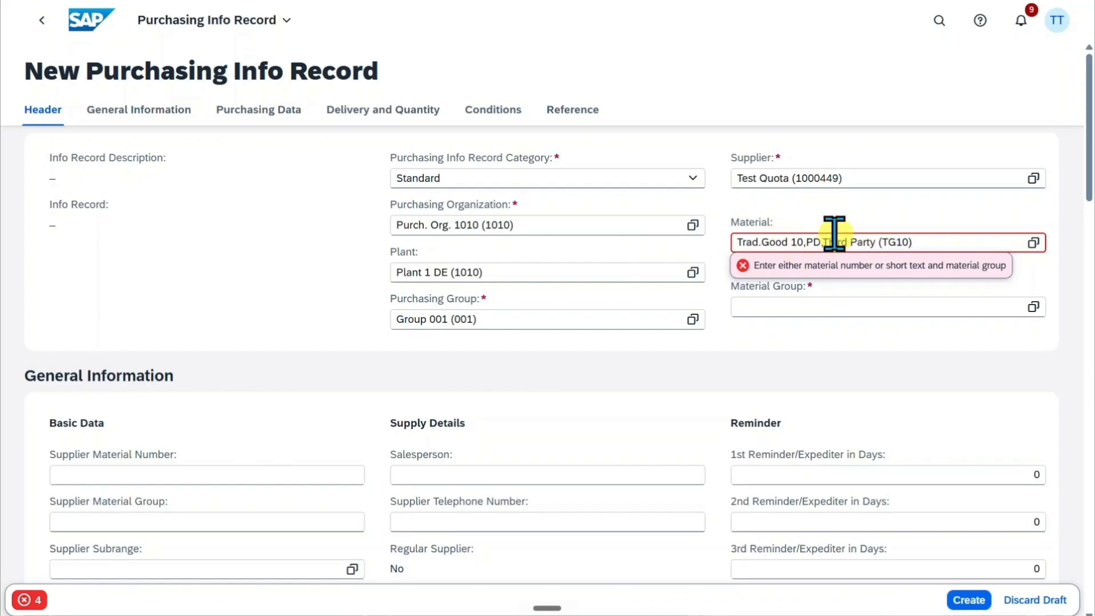
click(802, 306)
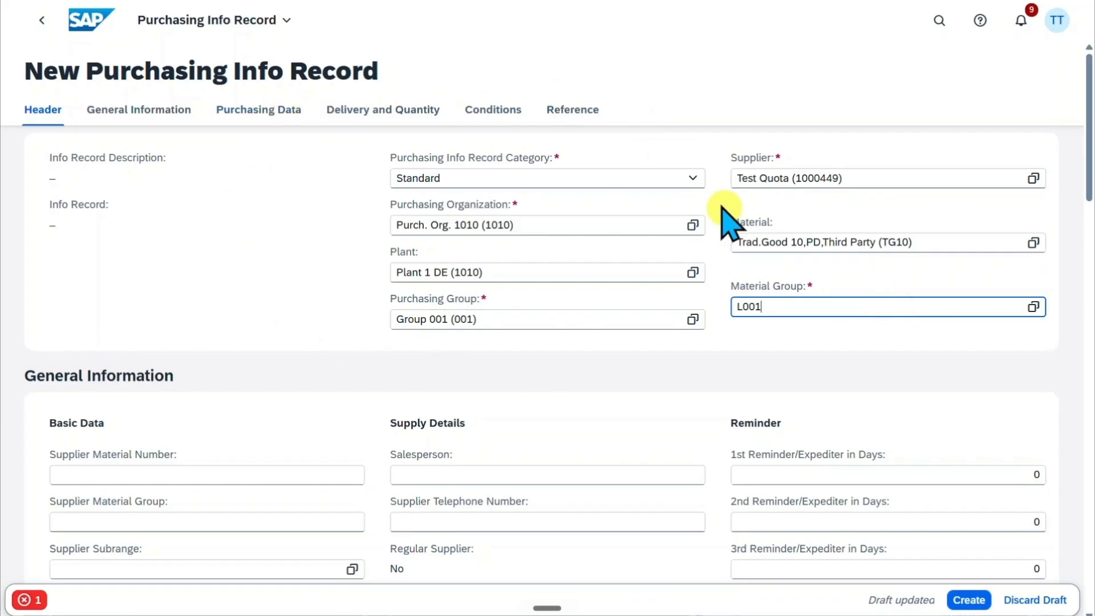
- Examine the basic data fields in General Information, from supplier material number through manufacturer
click(149, 110)
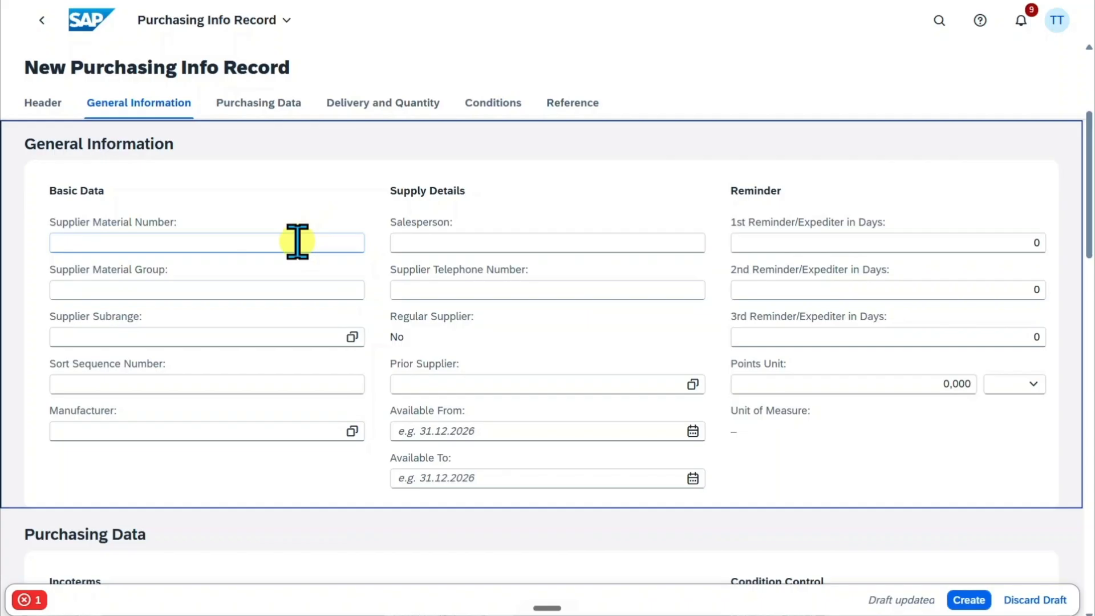
click(170, 241)
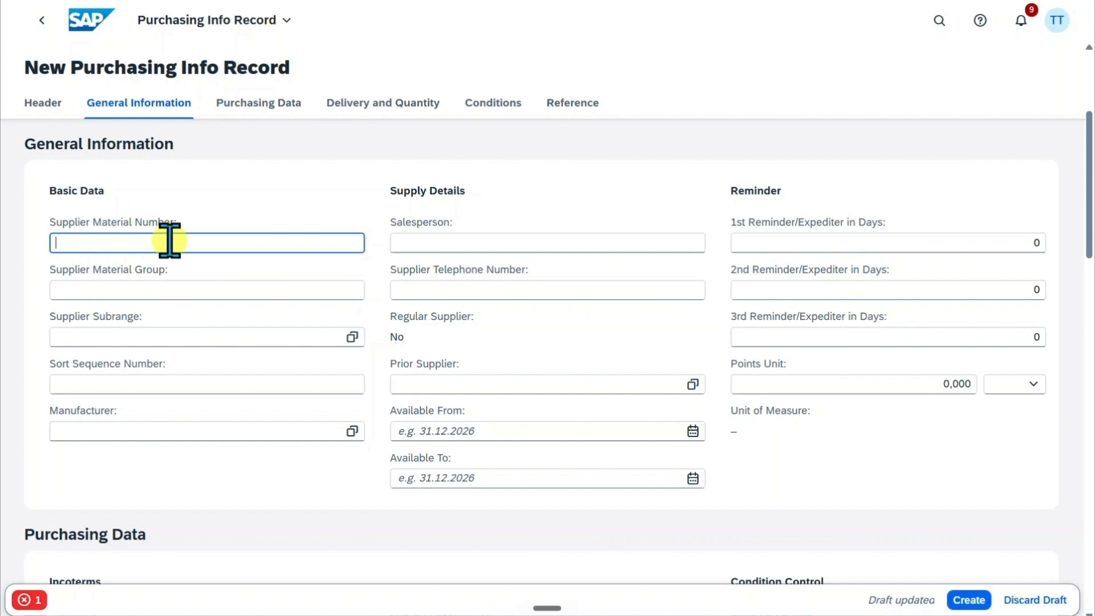
click(213, 290)
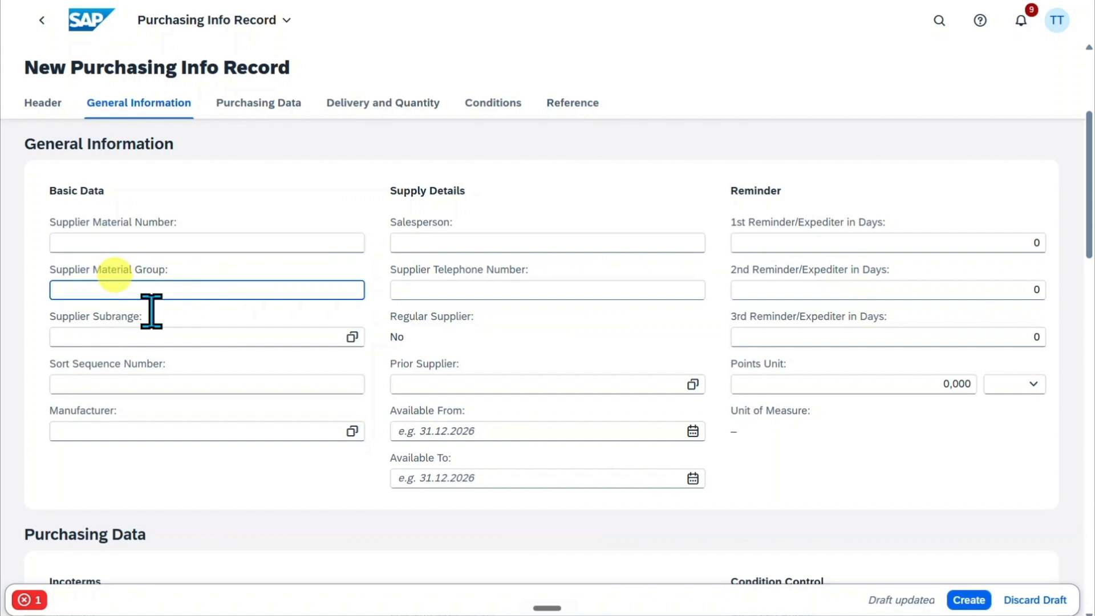
click(155, 335)
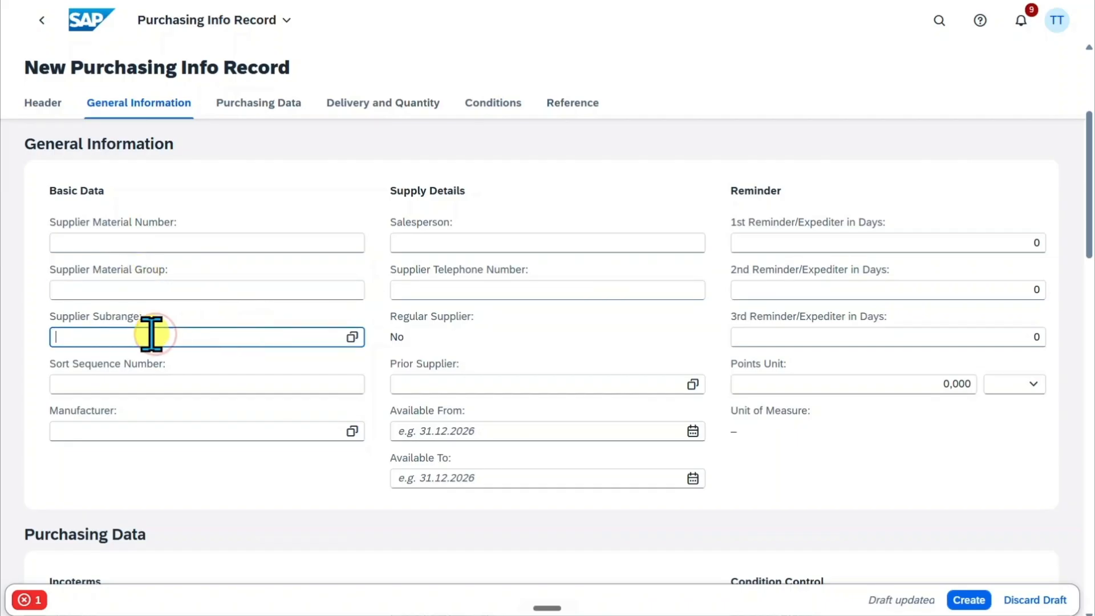
click(182, 392)
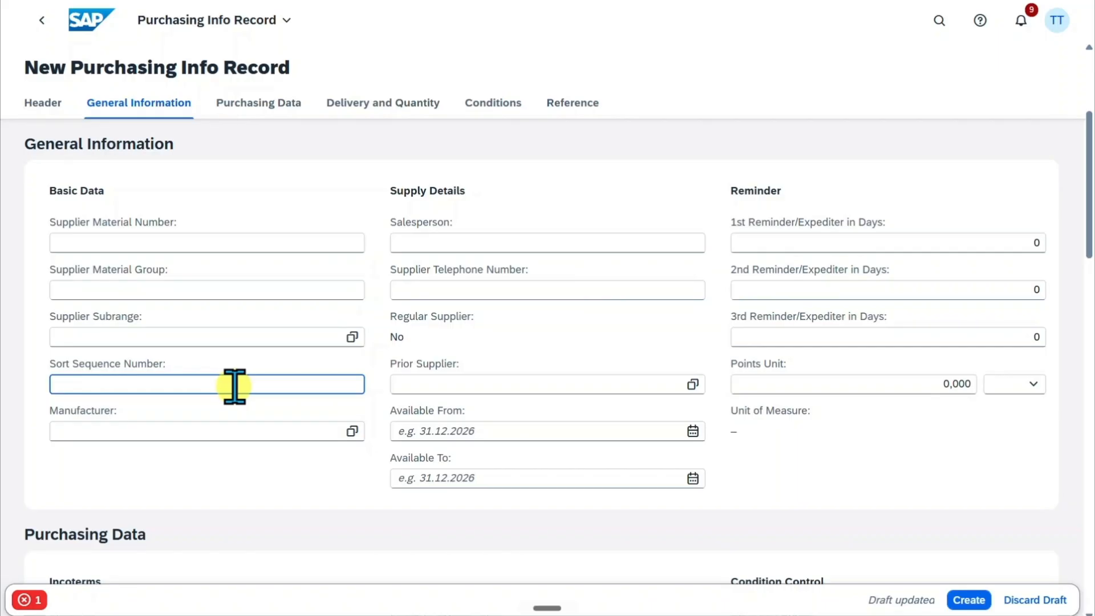
click(172, 99)
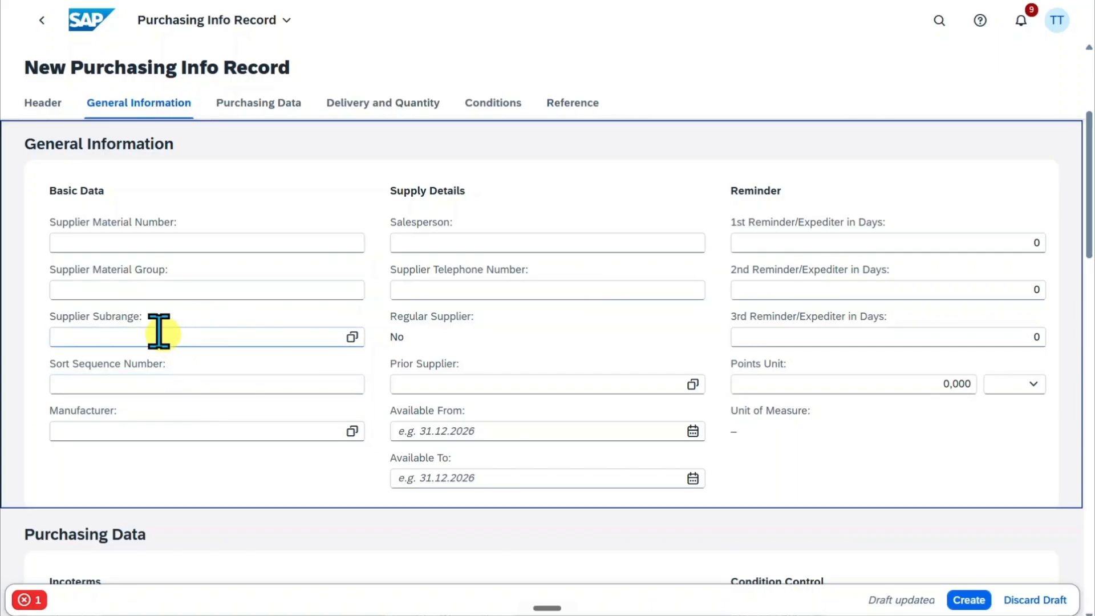
click(183, 428)
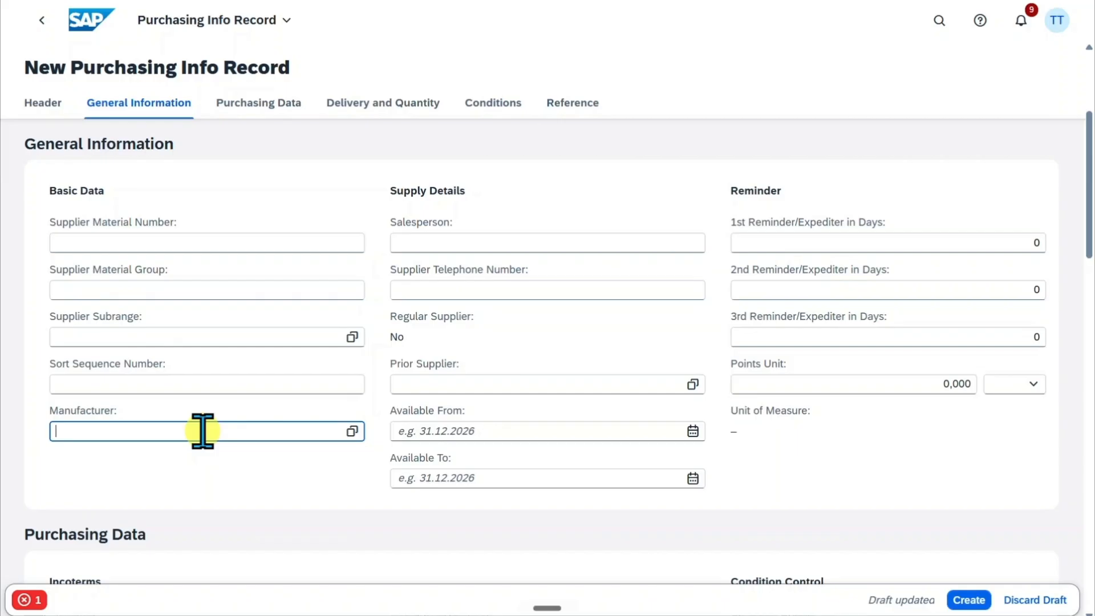
- Examine the supply details fields, including salesperson, supplier telephone number, prior supplier and availability dates
click(430, 241)
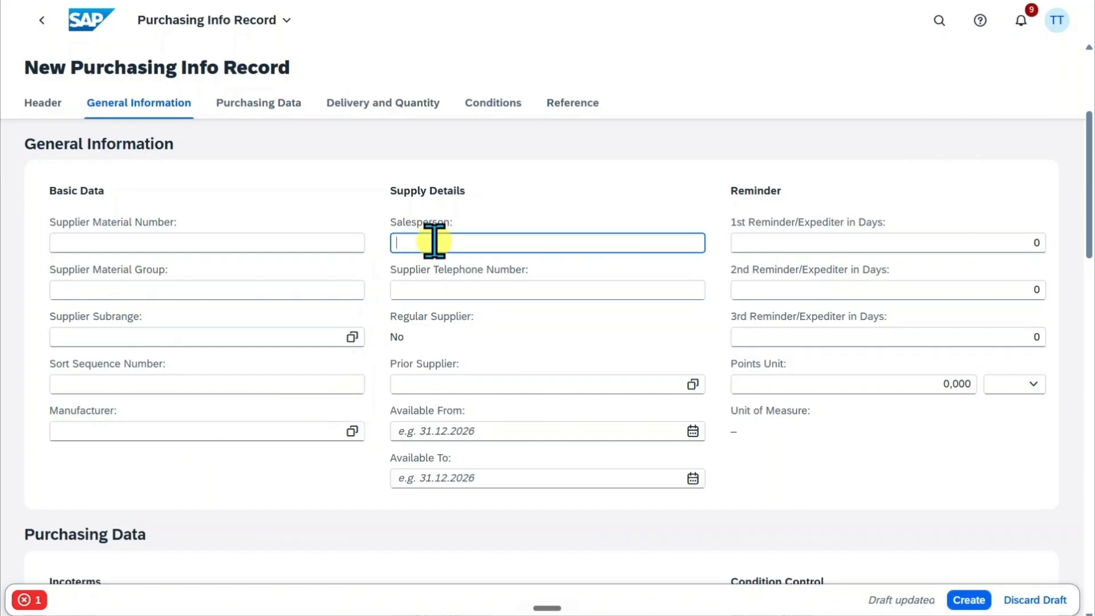
click(468, 290)
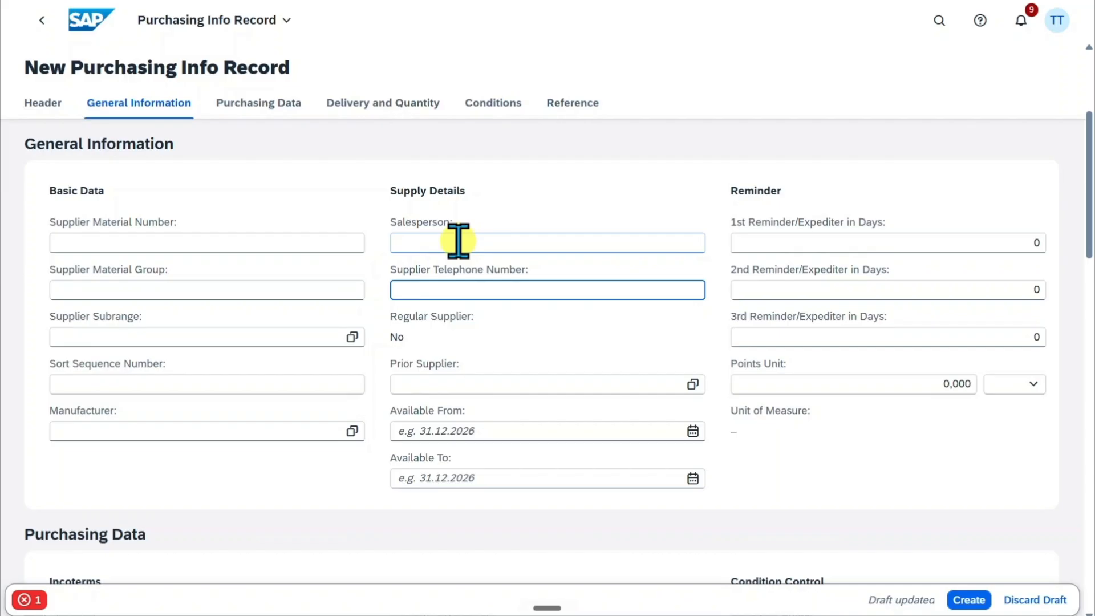
click(475, 384)
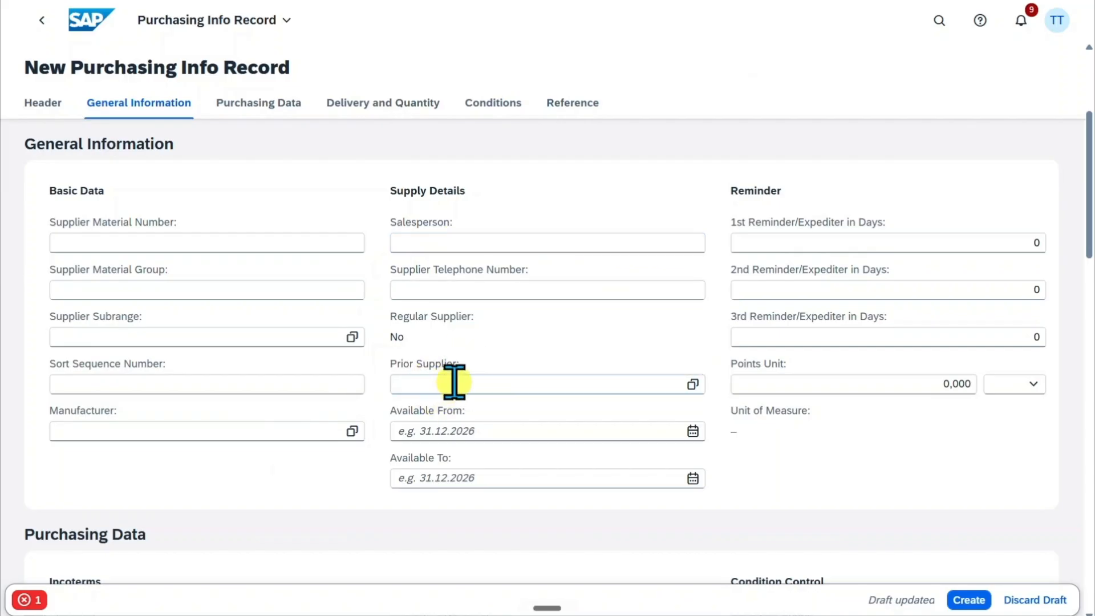
click(455, 382)
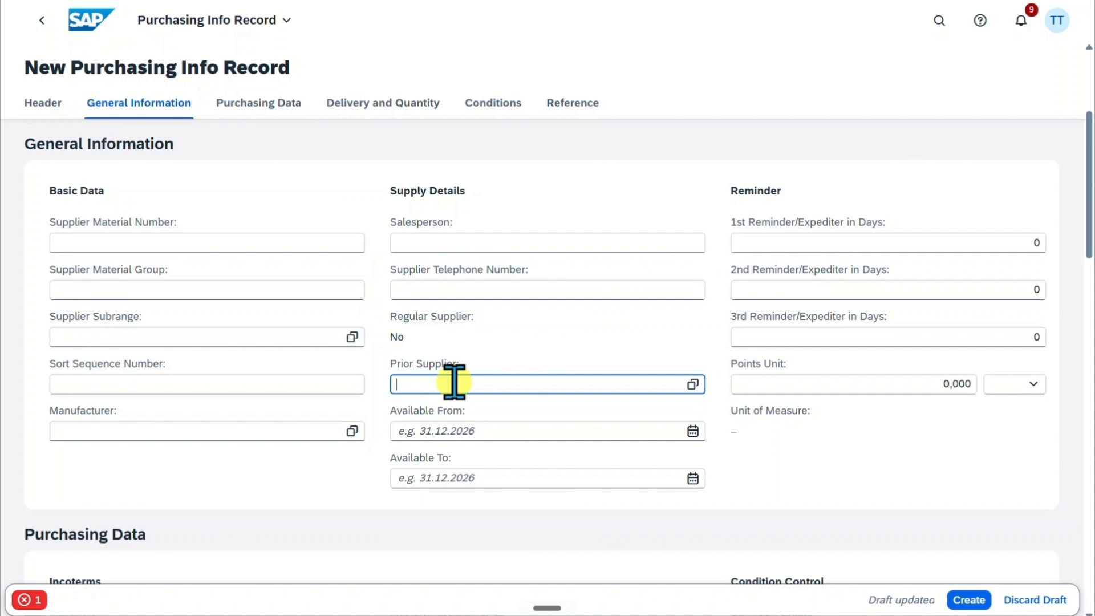
click(509, 410)
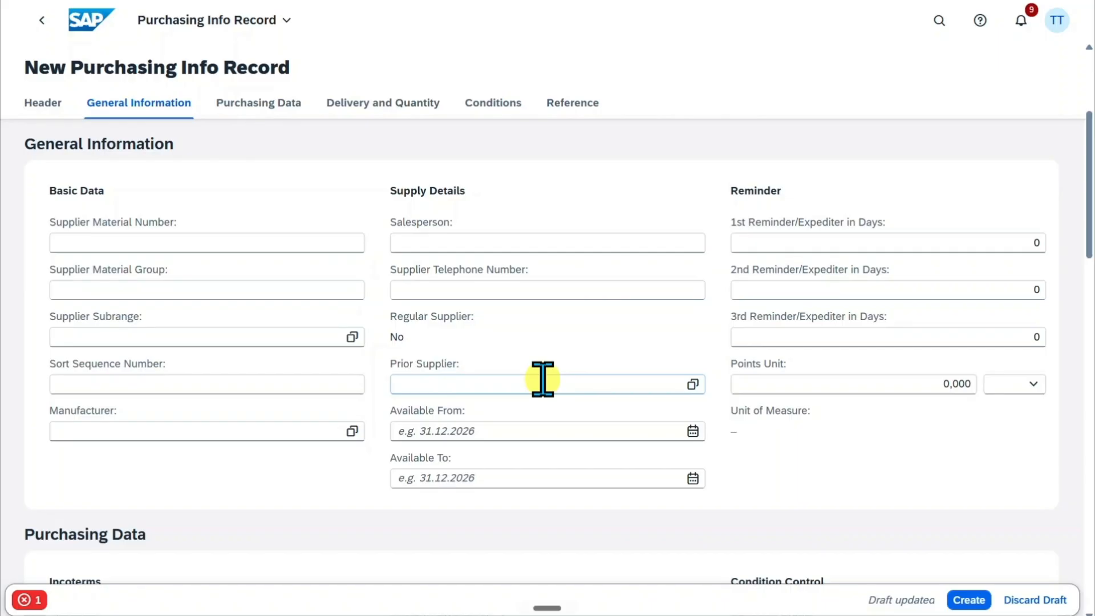
click(555, 433)
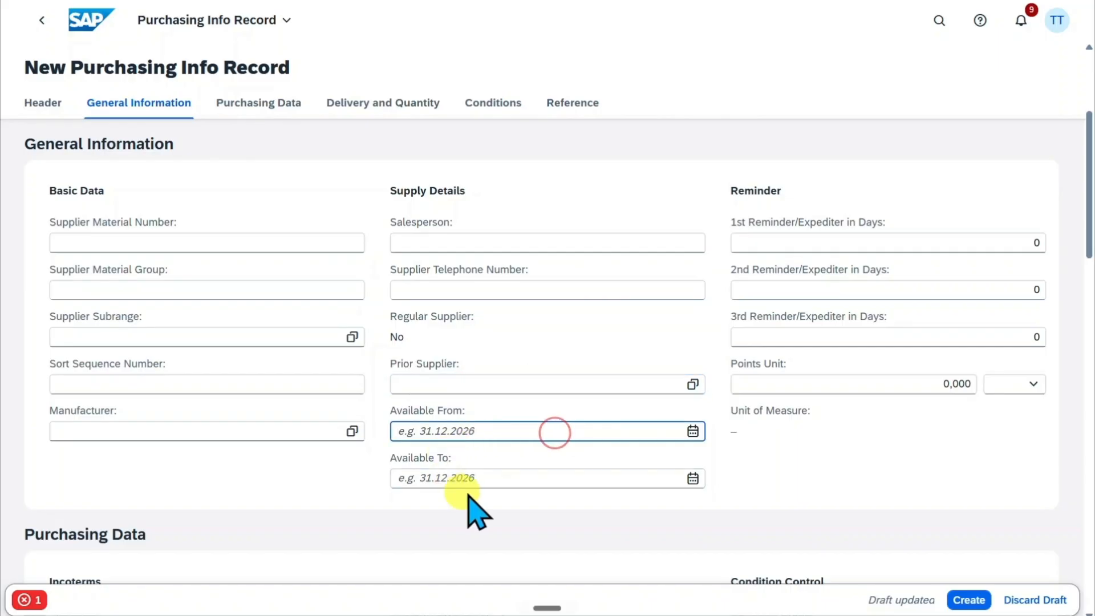
click(527, 430)
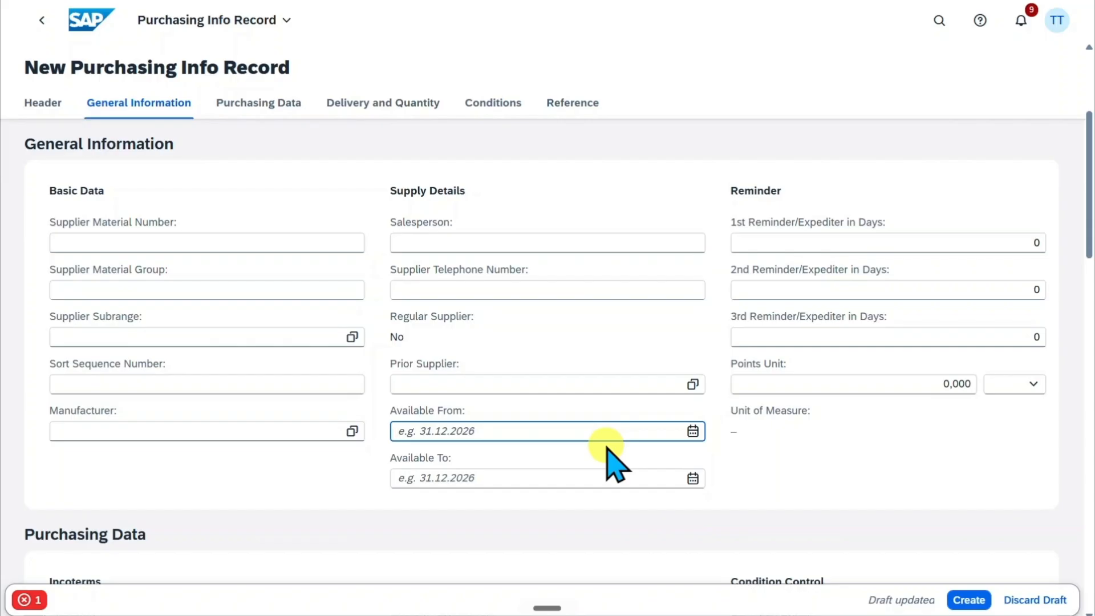
- Set the first, second and third reminder/expediter to 10, 20 and 30 days
click(820, 242)
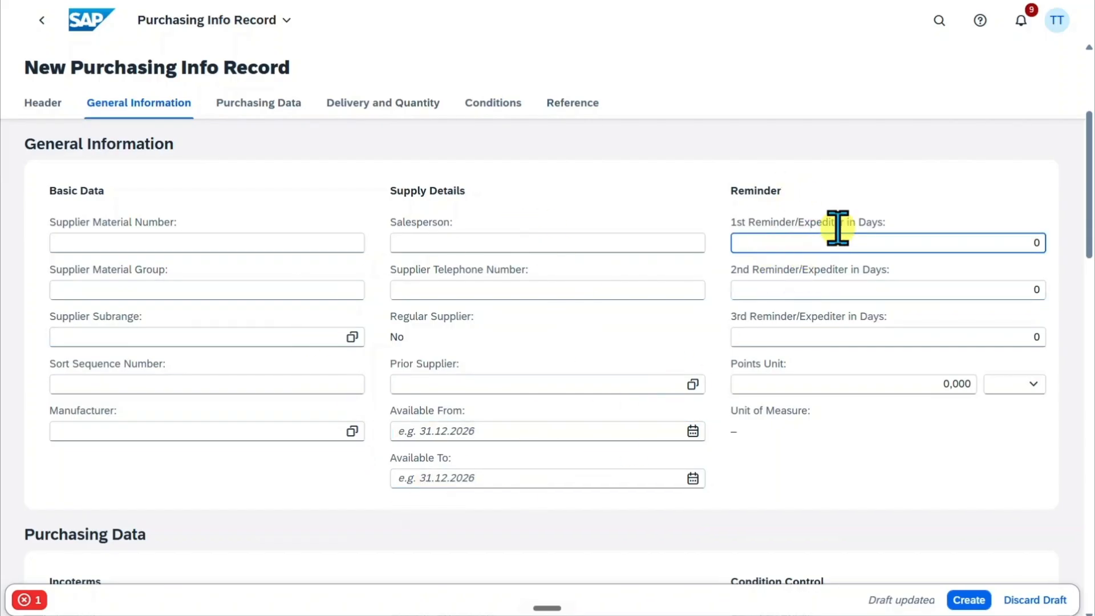
click(781, 245)
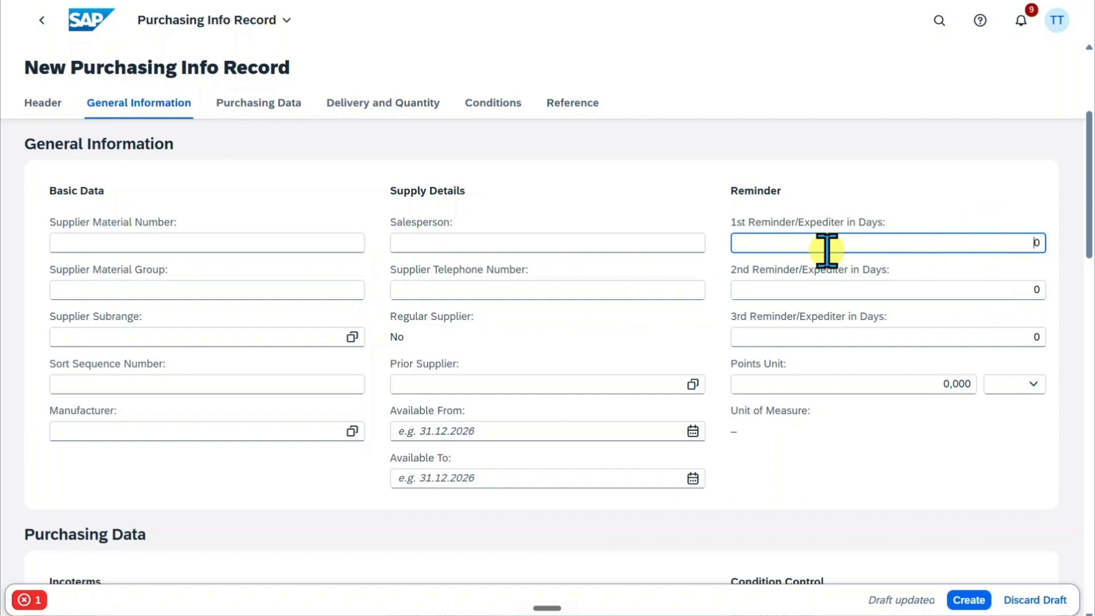
drag(997, 246, 1062, 261)
drag(1021, 294, 1065, 298)
drag(1028, 340, 1056, 338)
drag(986, 242, 1042, 241)
text(10)
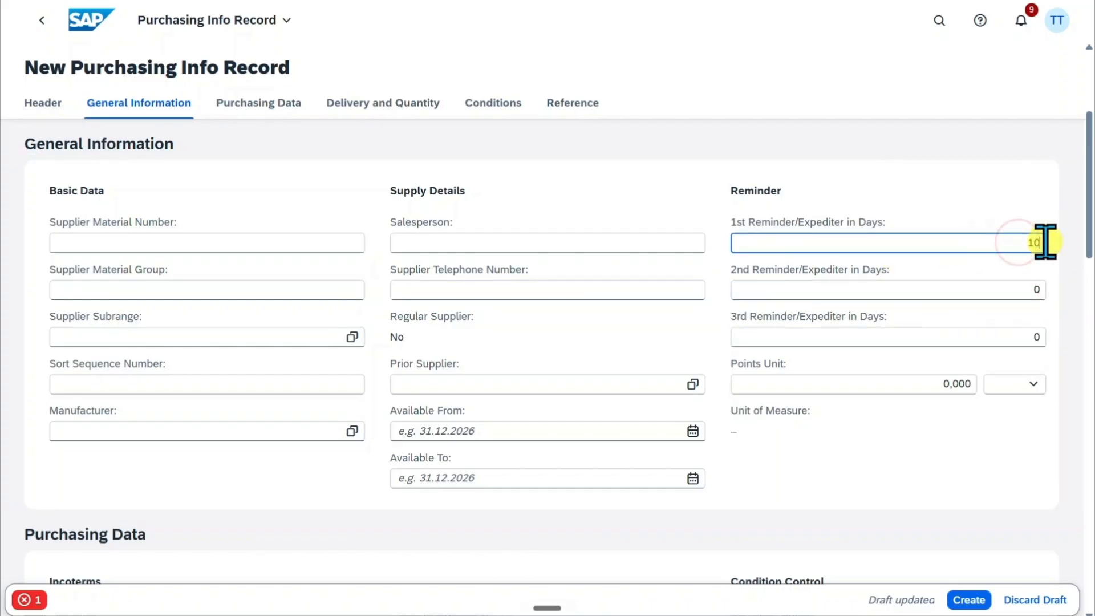
key(Tab)
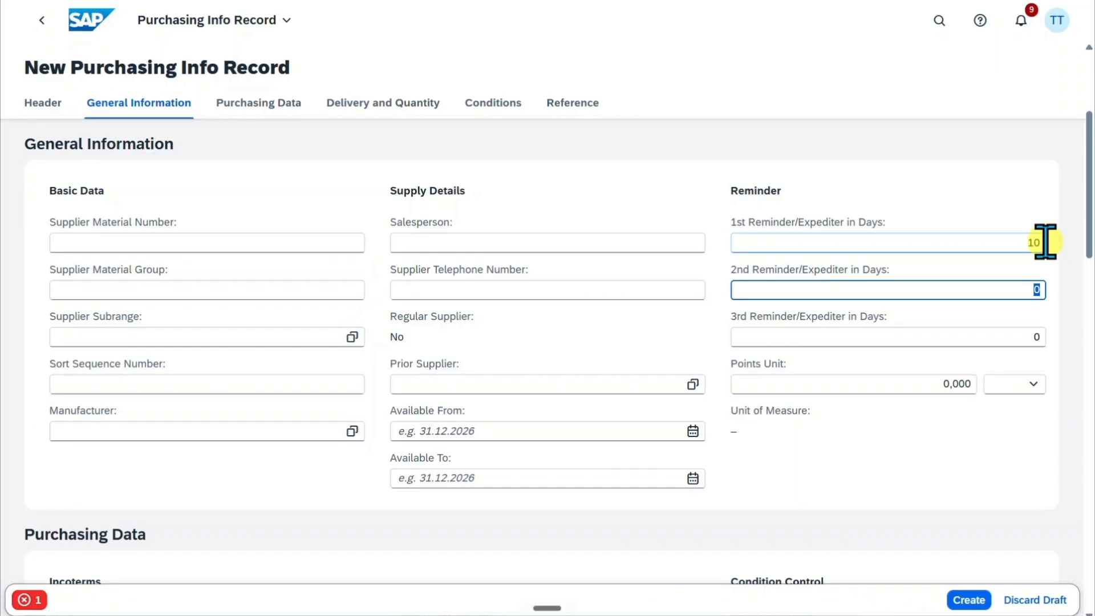
text(20)
key(Tab)
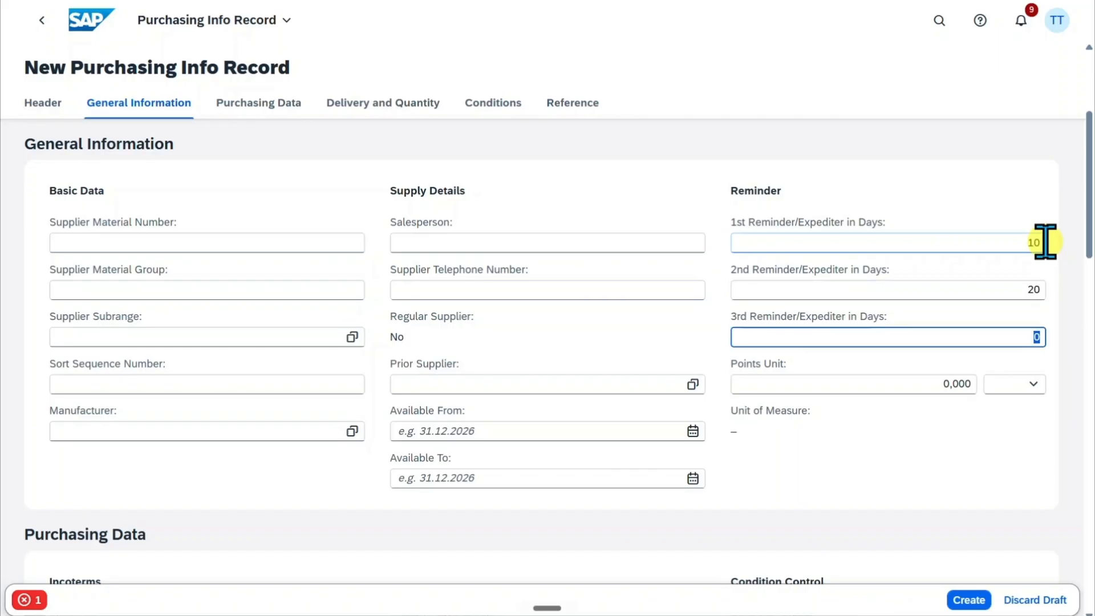
text(30)
- Read the field help for Points Unit, including its usage example, and close it
click(907, 380)
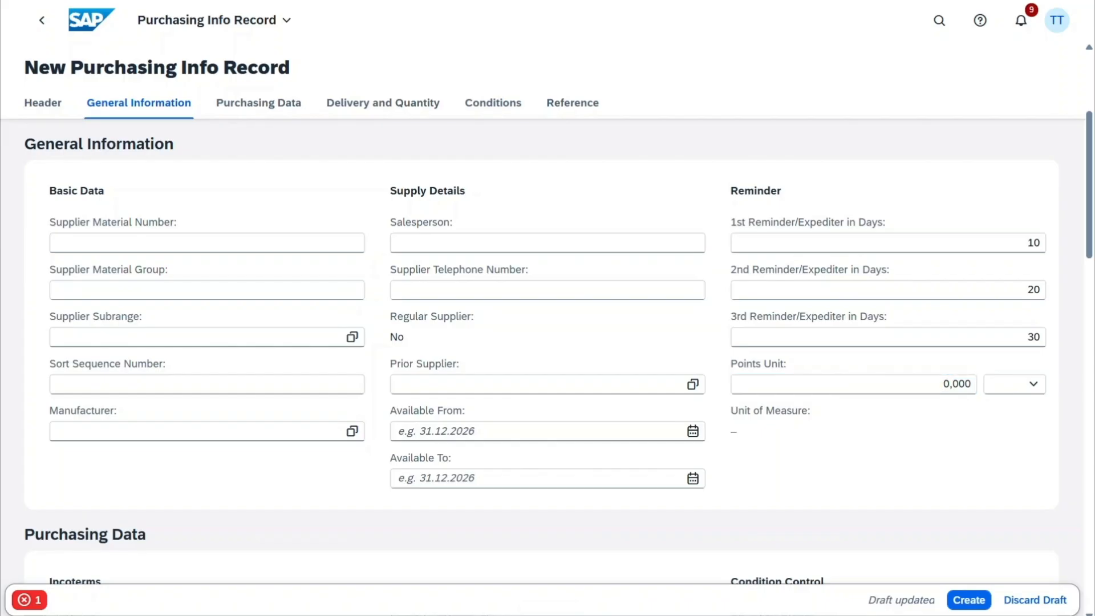
key(F1)
drag(218, 323, 489, 333)
click(628, 325)
click(572, 407)
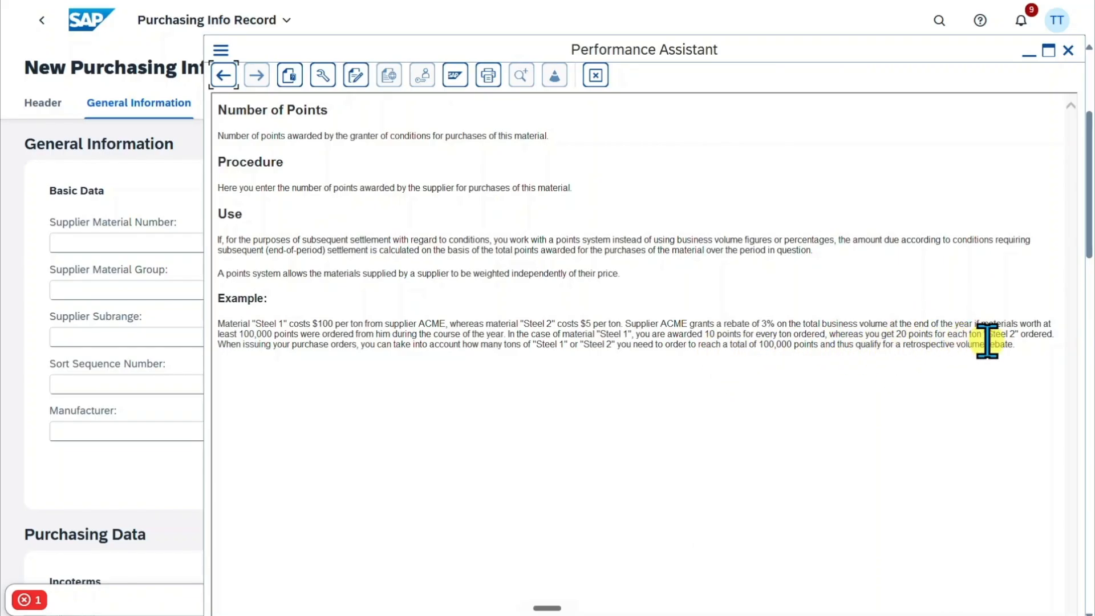
click(1069, 50)
- Review the condition group field and the available pricing date control options in Purchasing Data
click(265, 106)
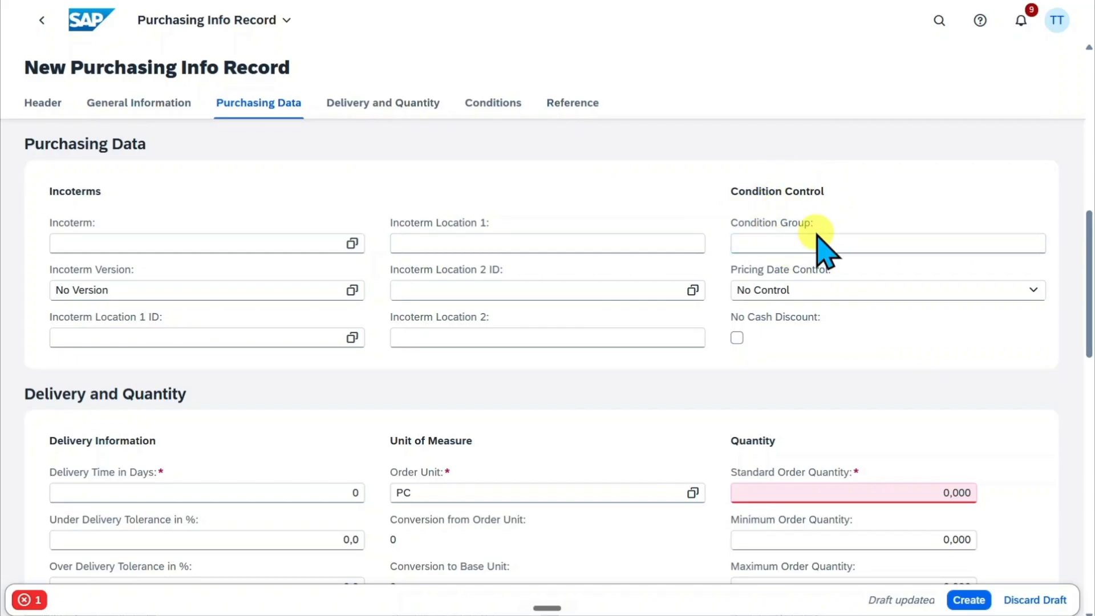
click(847, 239)
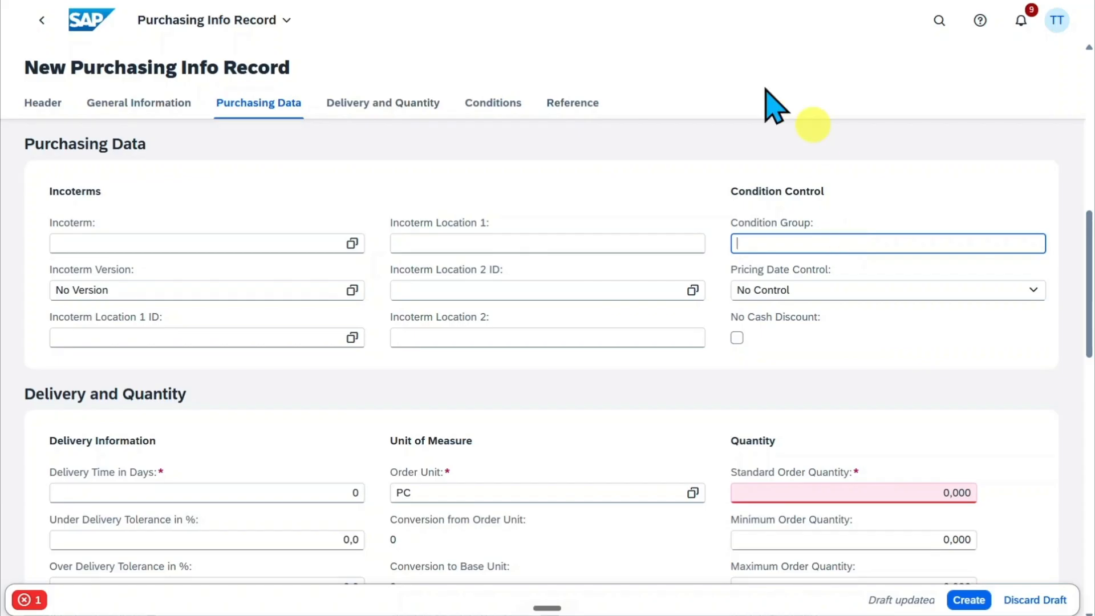
click(874, 189)
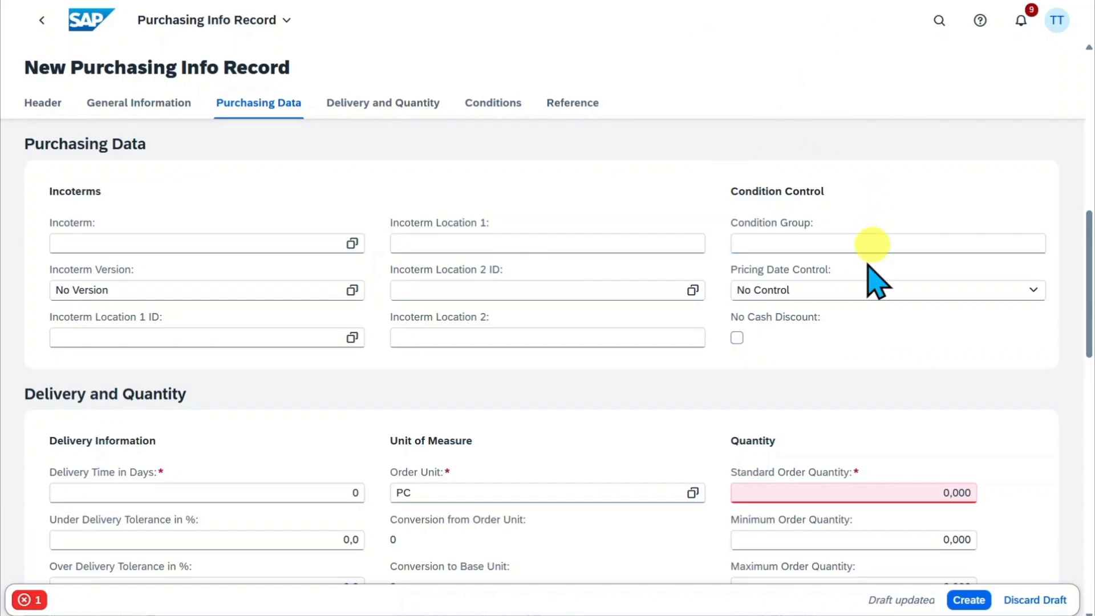
click(840, 244)
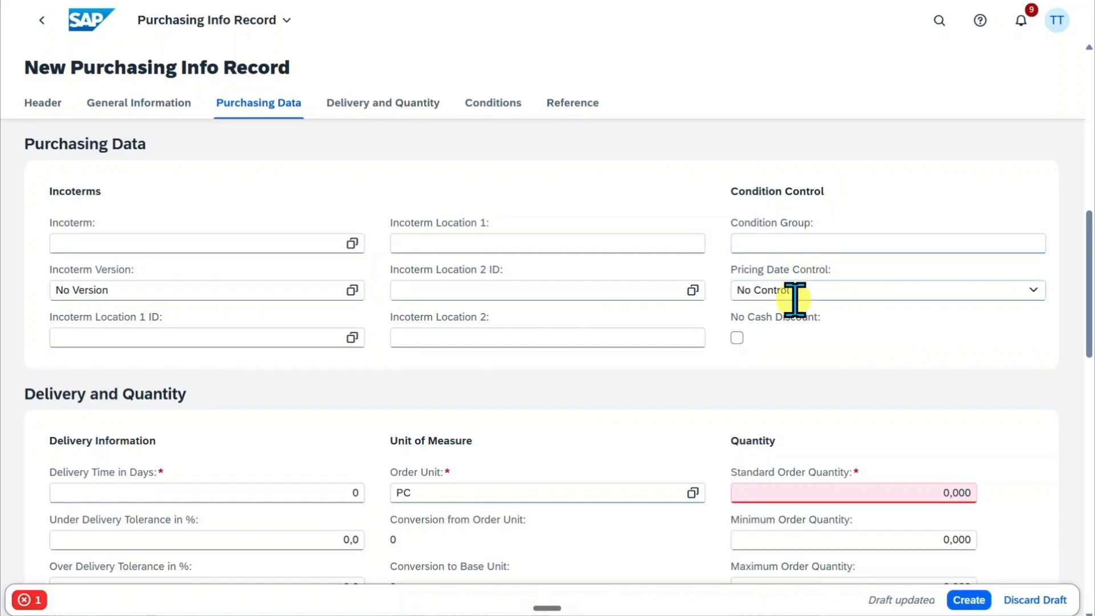
click(1034, 290)
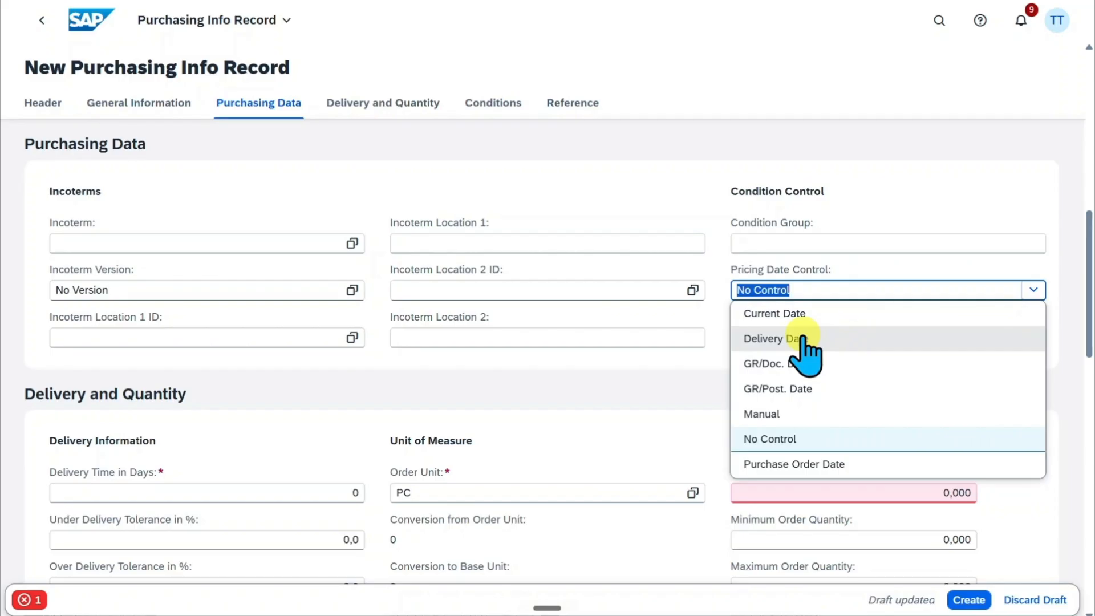
click(719, 338)
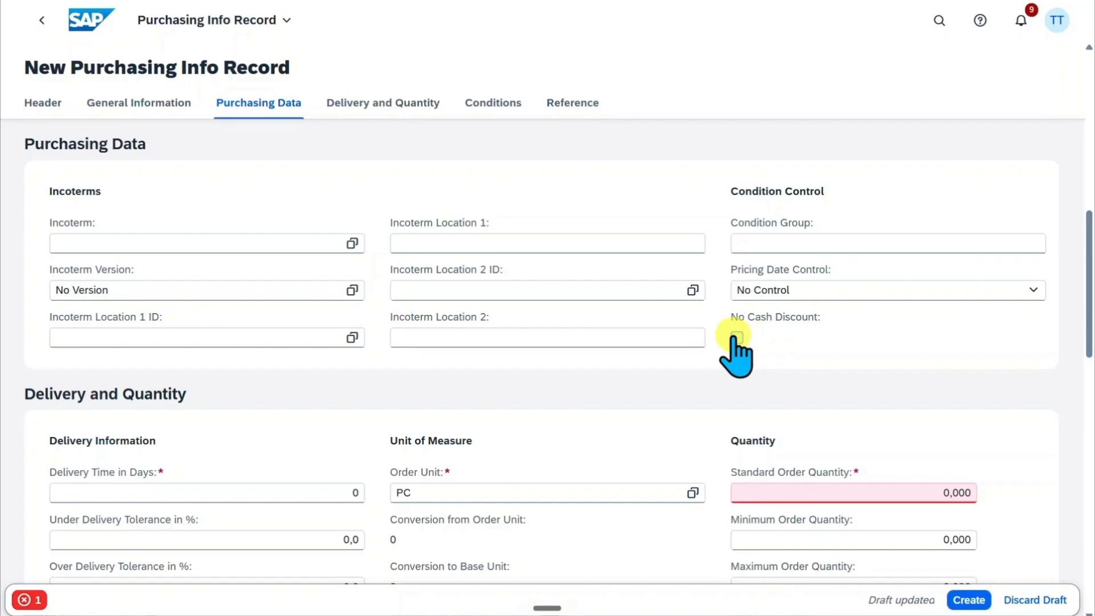
- In Delivery and Quantity, set the delivery time to 5 days and the under delivery tolerance to 10%
click(385, 96)
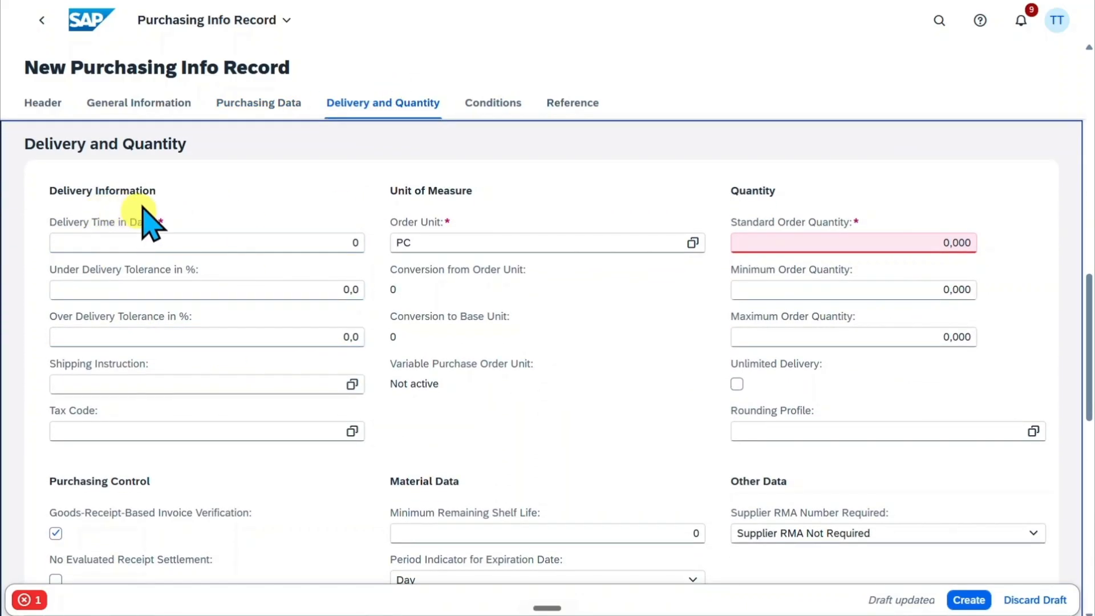
click(269, 238)
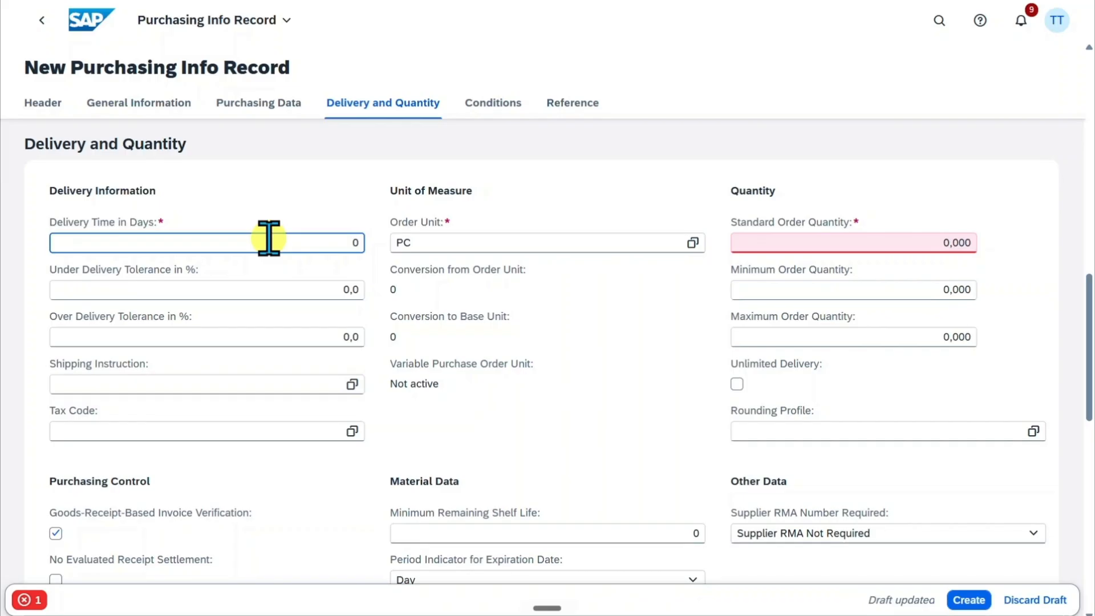
text(5)
click(335, 289)
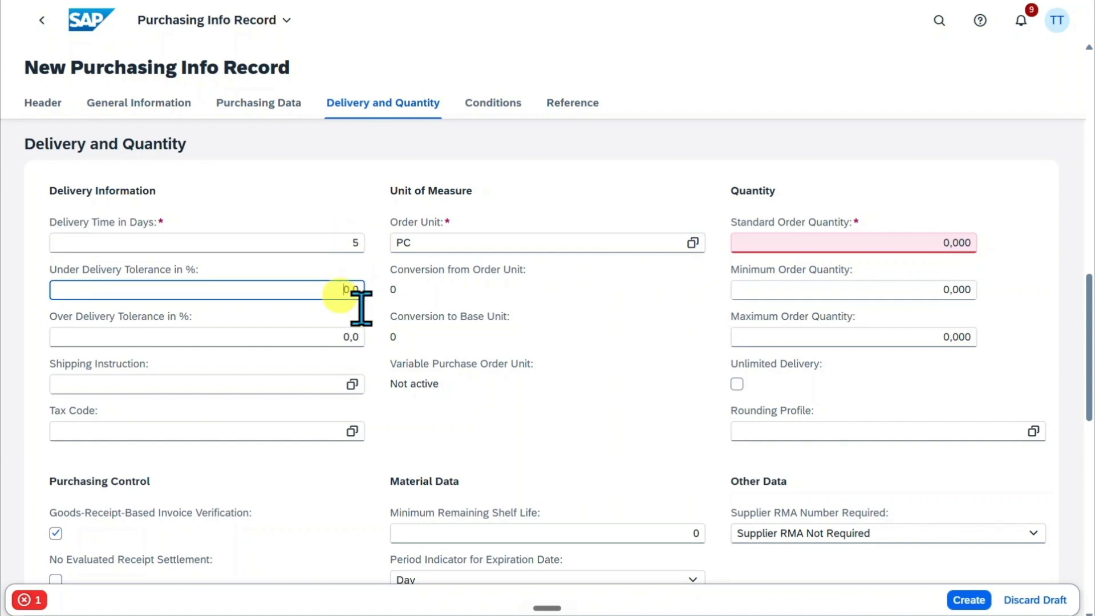
click(336, 337)
click(306, 289)
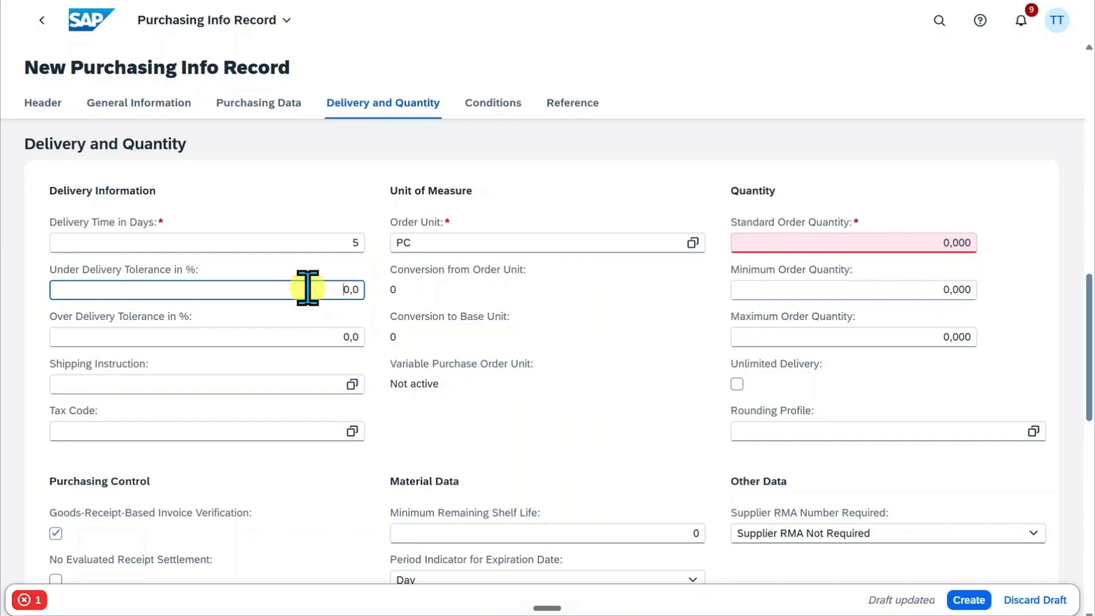
click(344, 336)
click(341, 290)
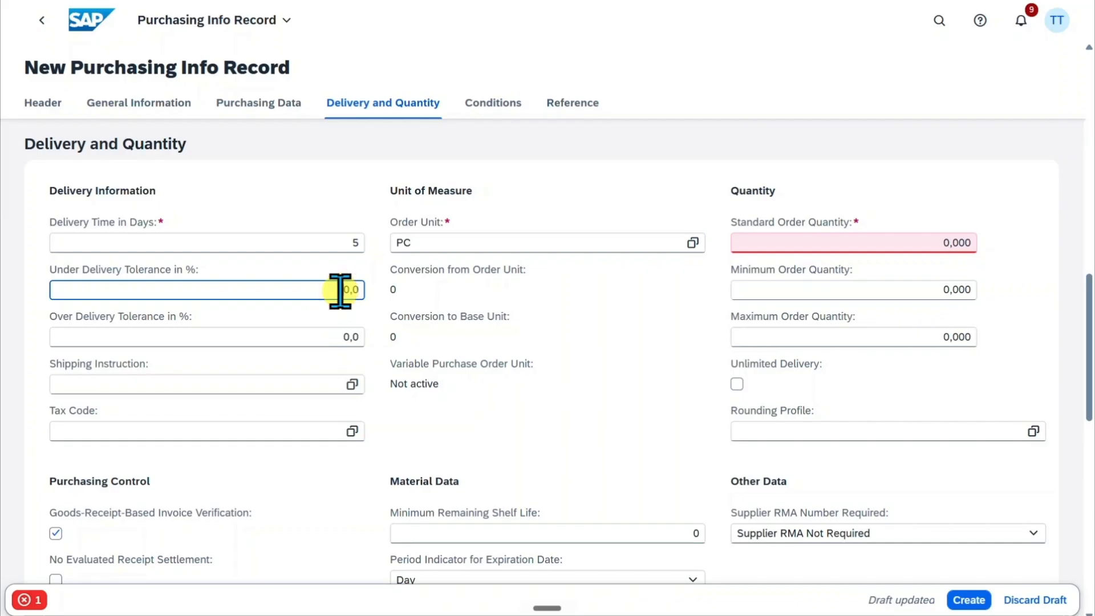
text(1)
- Review the shipping instruction, tax code and purchasing control fields, including the available confirmation control options
scroll(330, 256, down, 1)
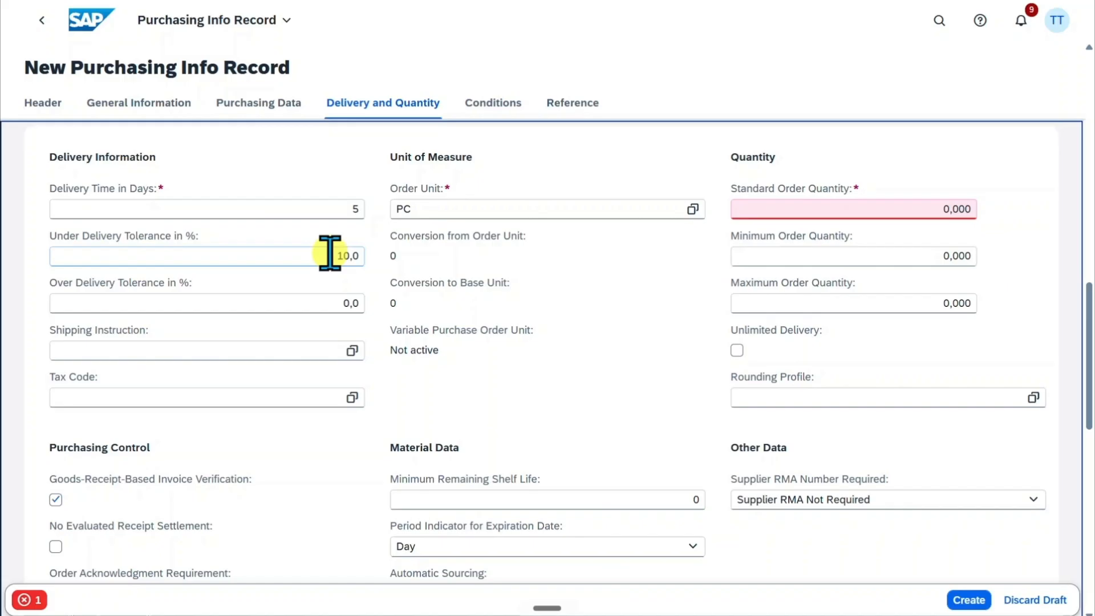
click(247, 342)
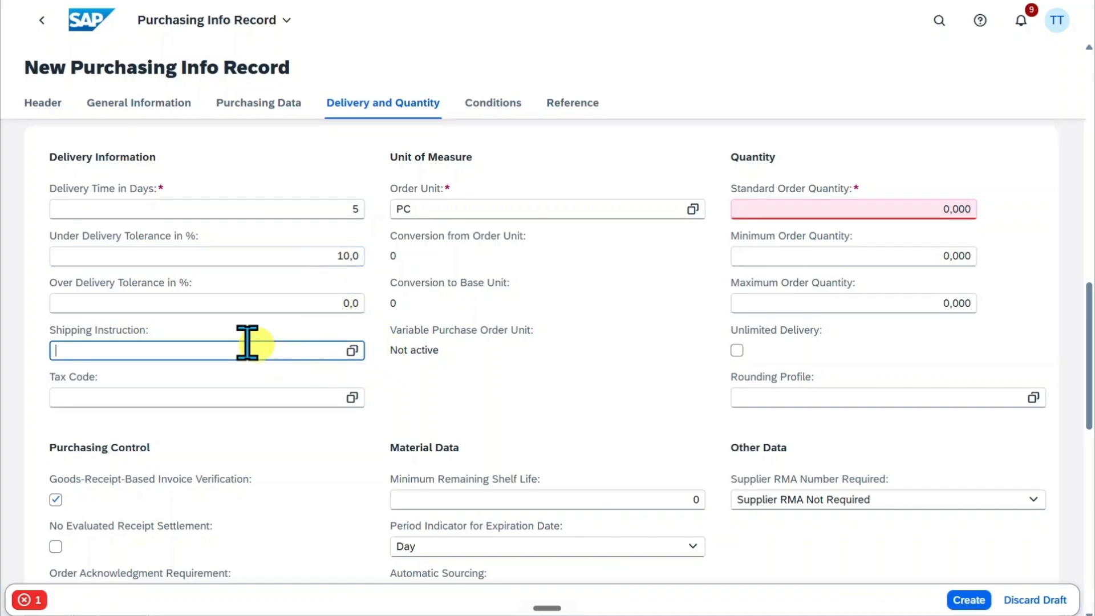
click(354, 350)
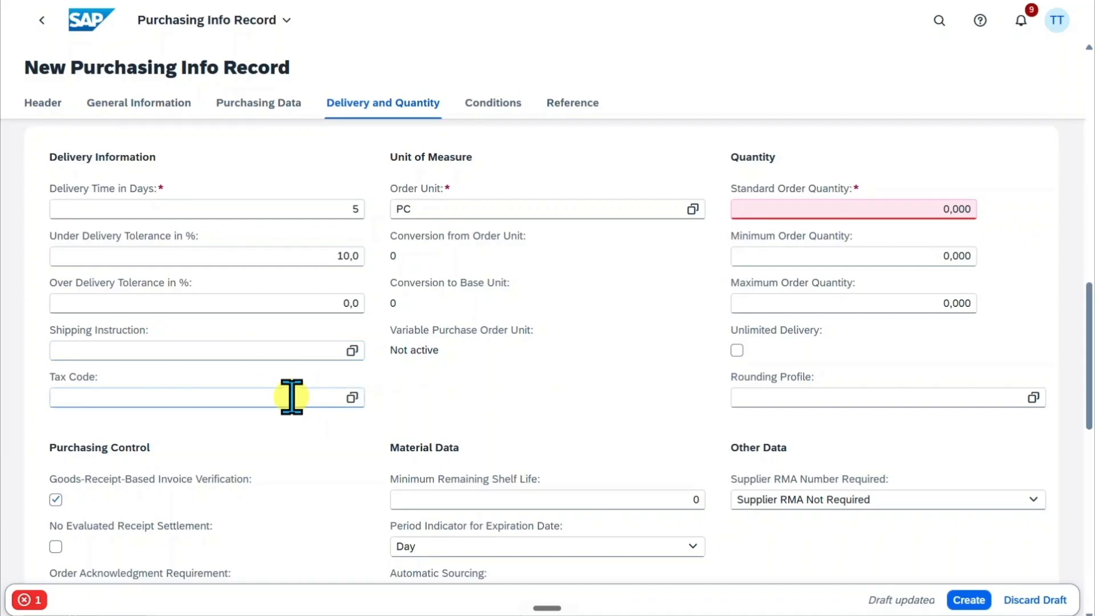
scroll(294, 398, down, 2)
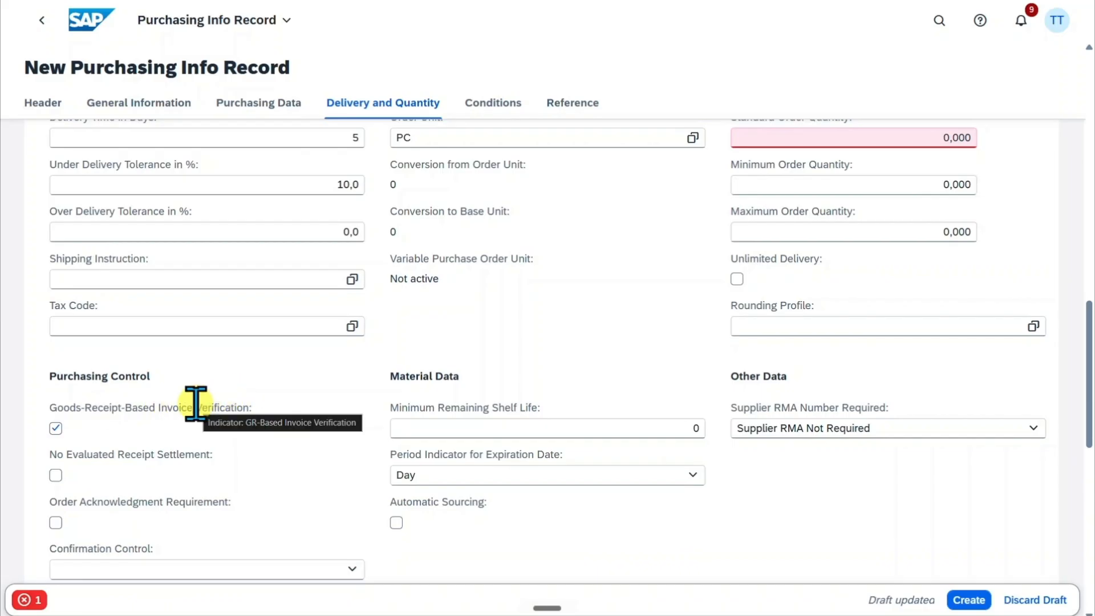
scroll(171, 411, down, 1)
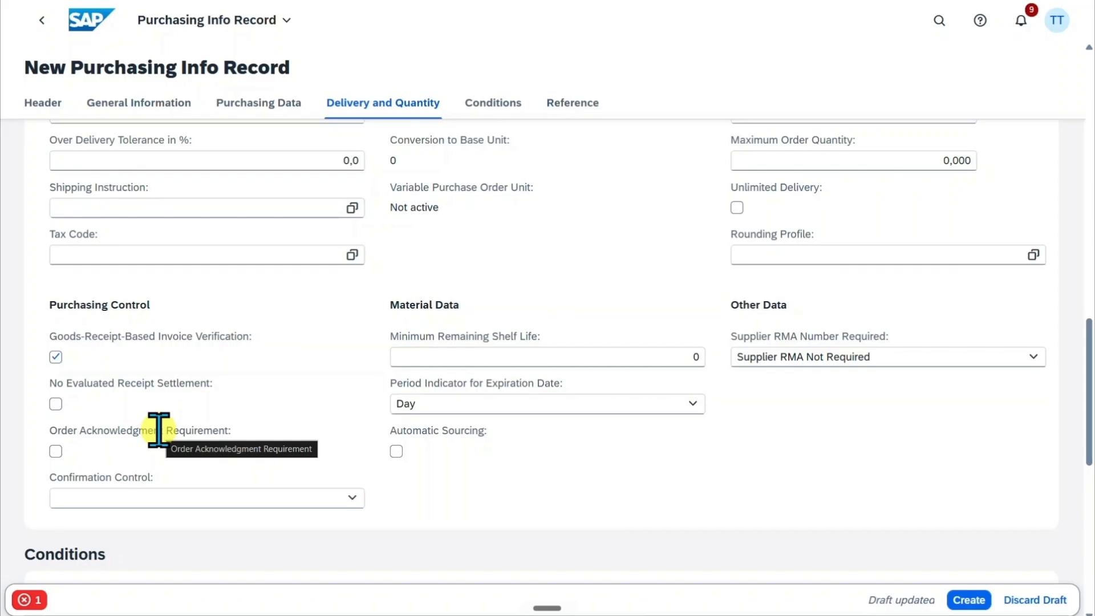
click(352, 499)
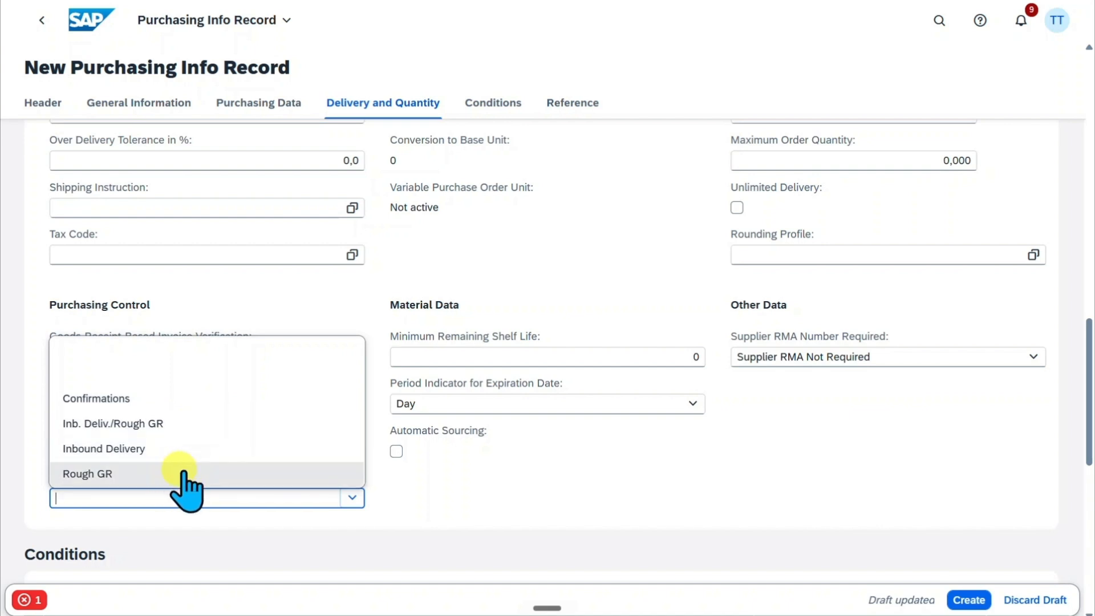
- Review the order unit, minimum remaining shelf life and automatic sourcing fields, and the period indicator options, keeping Day selected
scroll(695, 444, up, 3)
scroll(695, 442, up, 2)
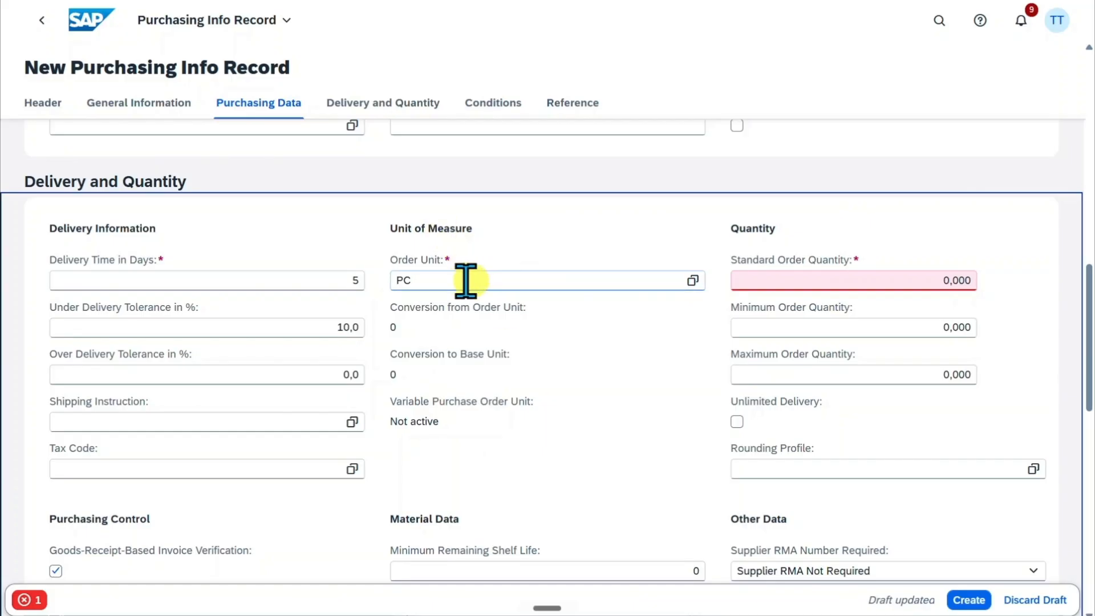
scroll(519, 313, down, 2)
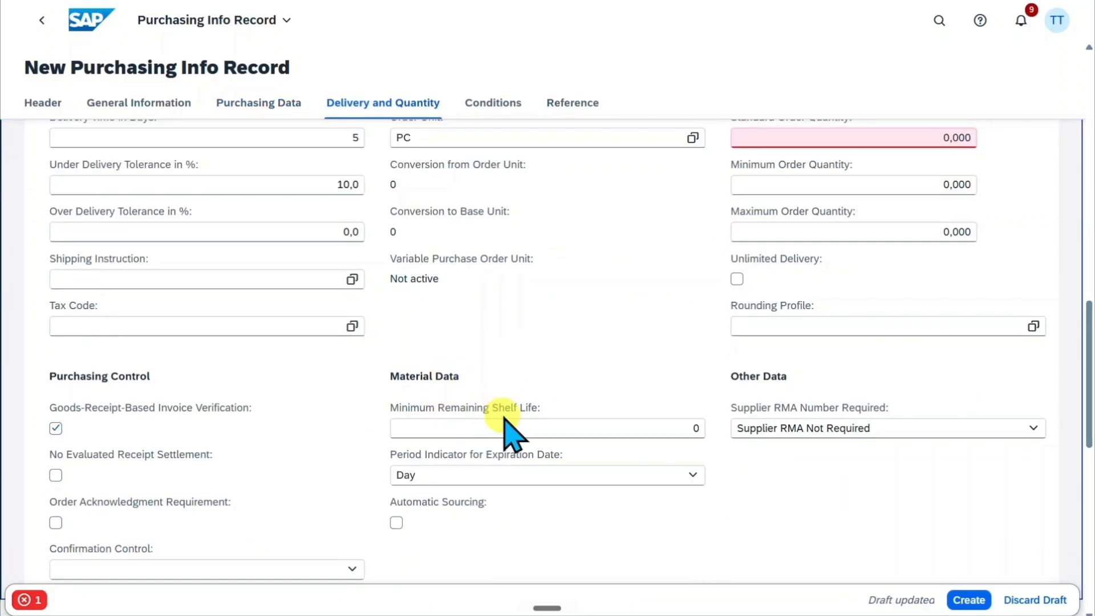
click(522, 428)
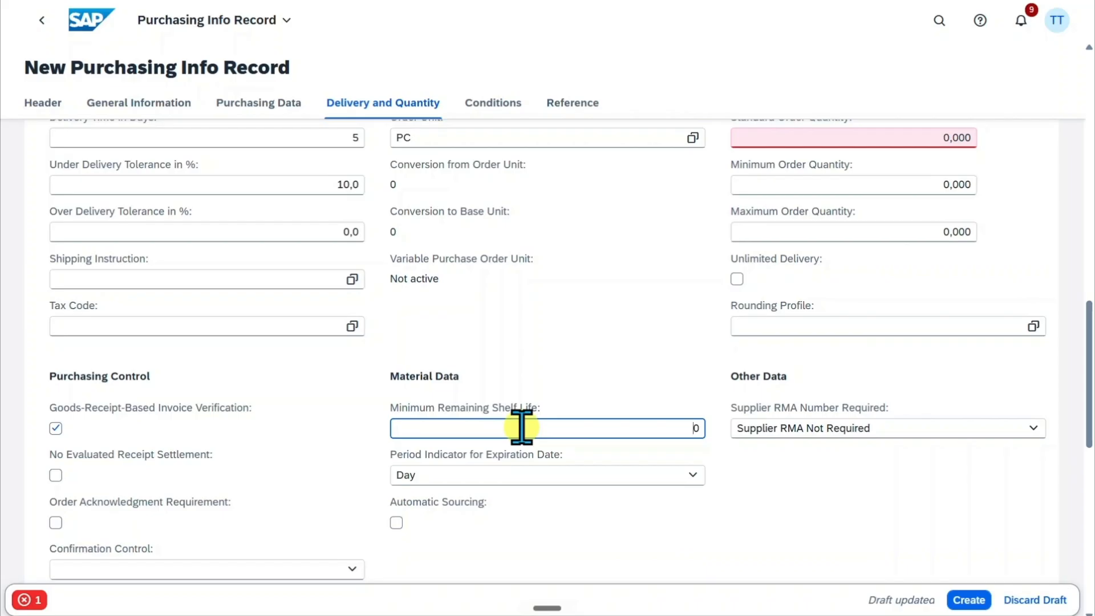
click(538, 474)
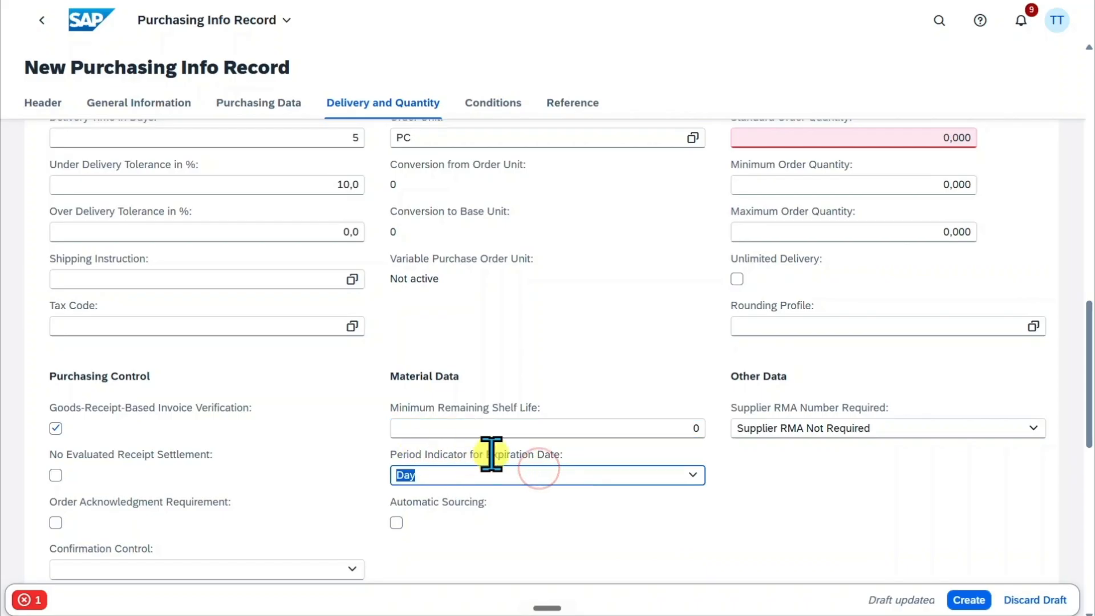
click(622, 457)
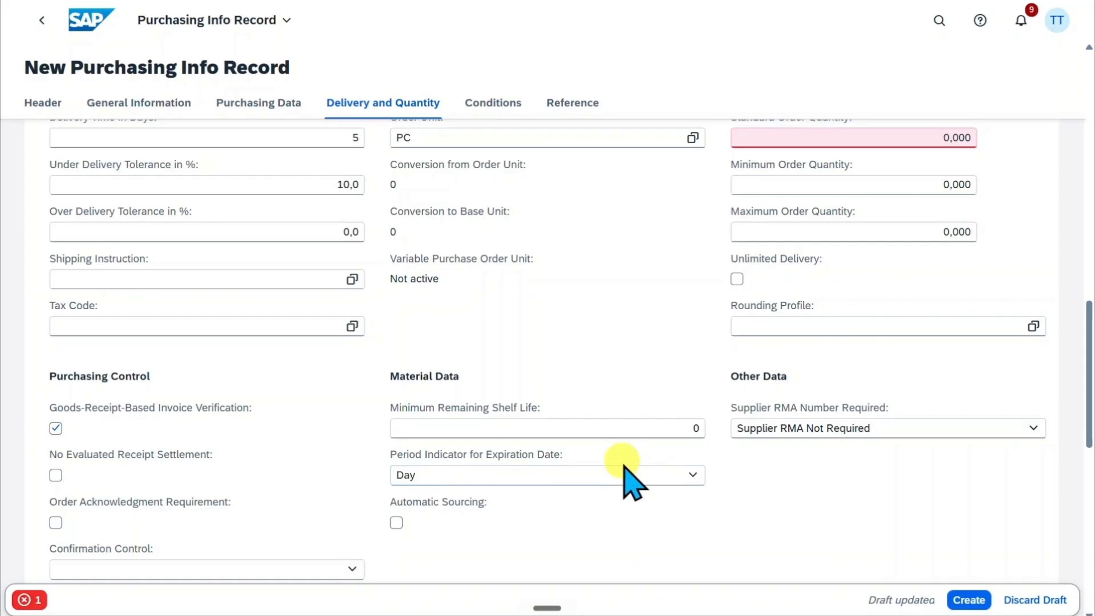
click(682, 478)
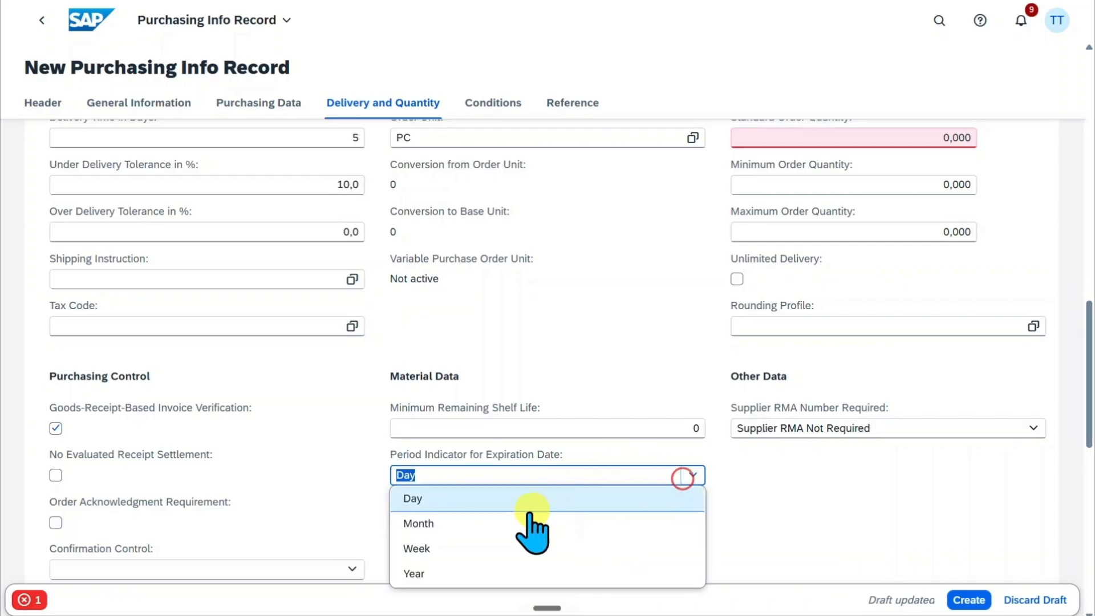
click(415, 501)
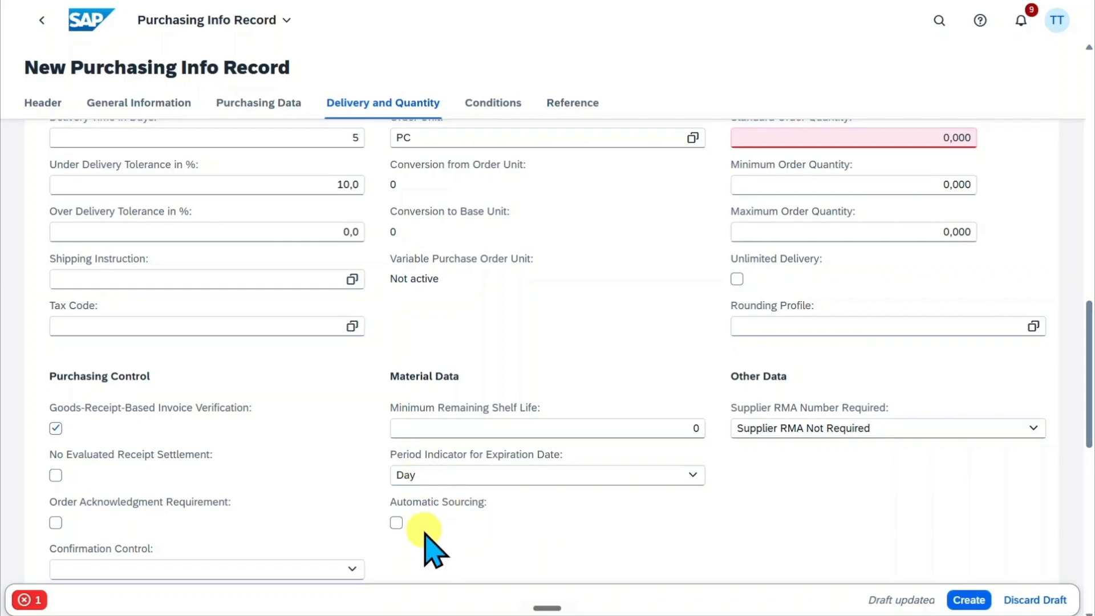
- Set the standard order quantity to 10, the minimum order quantity to 5 and the maximum order quantity to 20
scroll(873, 288, up, 3)
scroll(870, 282, down, 1)
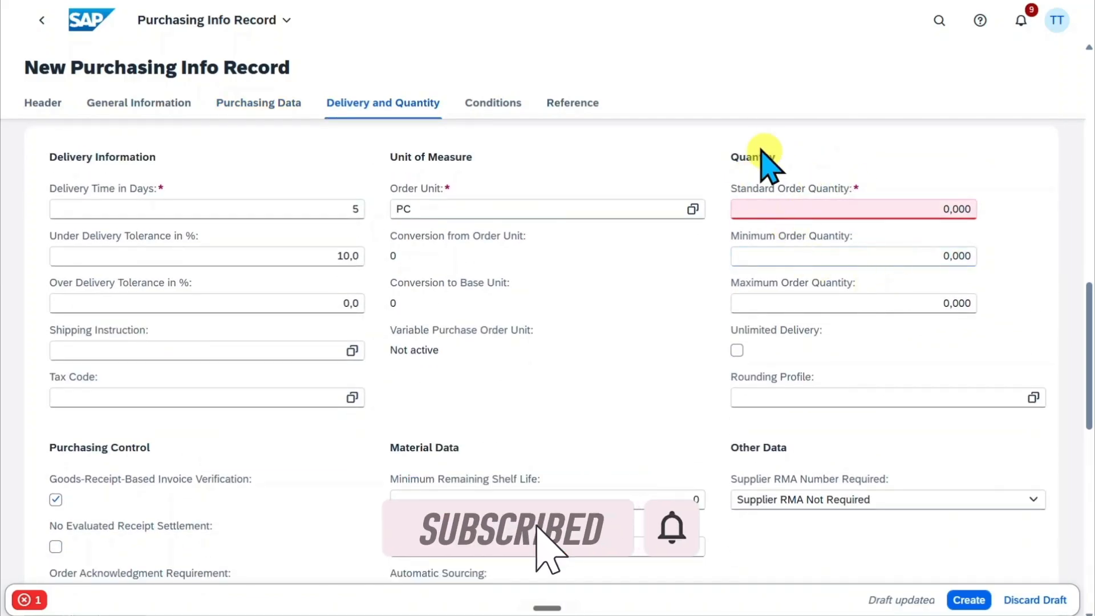
click(924, 209)
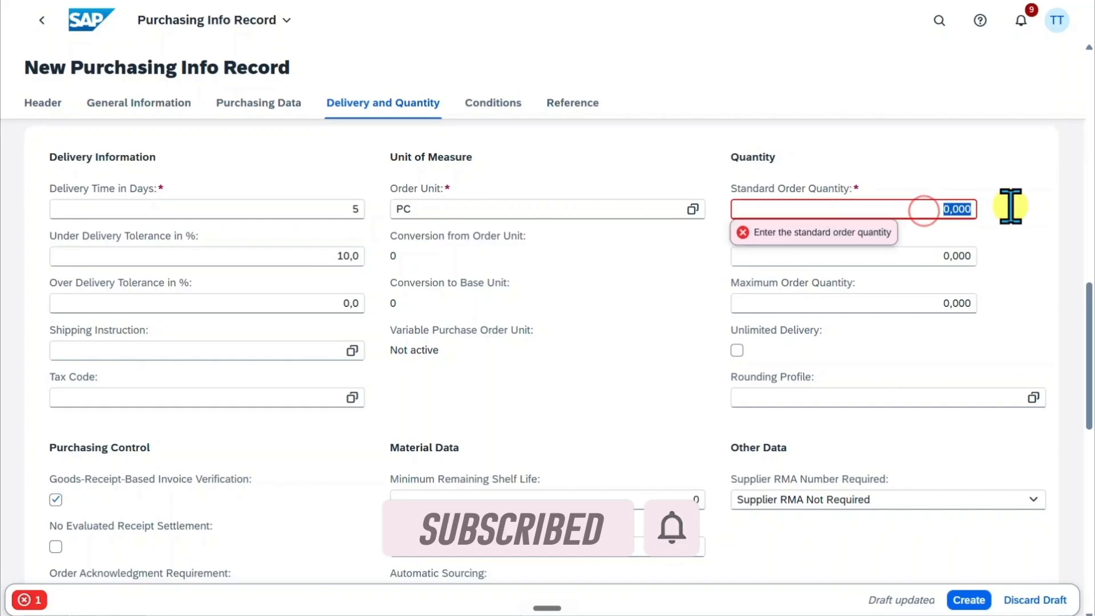
text(10)
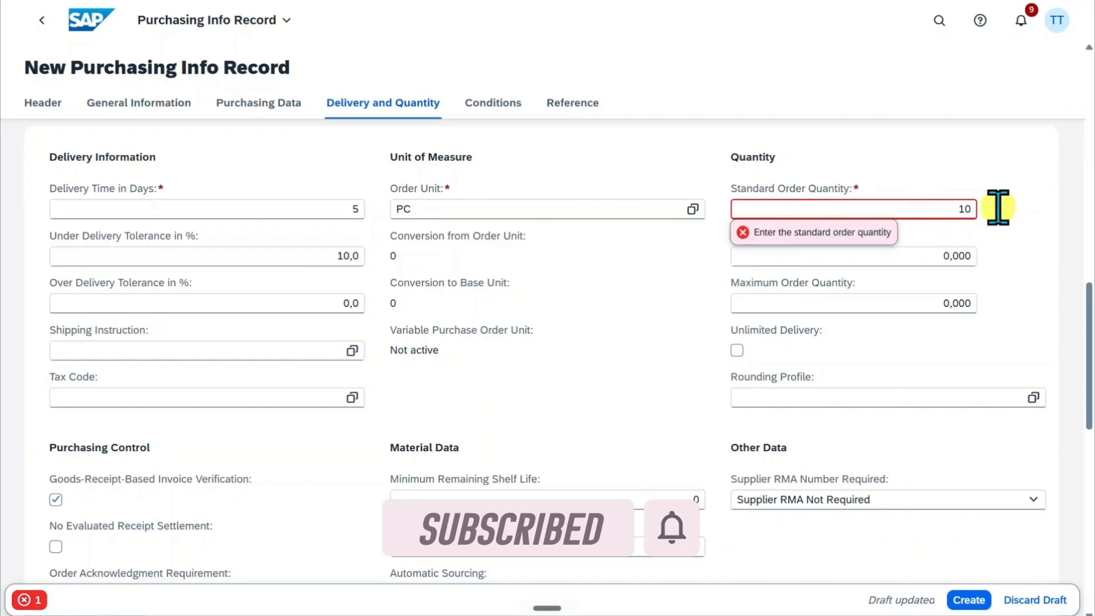
key(Tab)
click(936, 256)
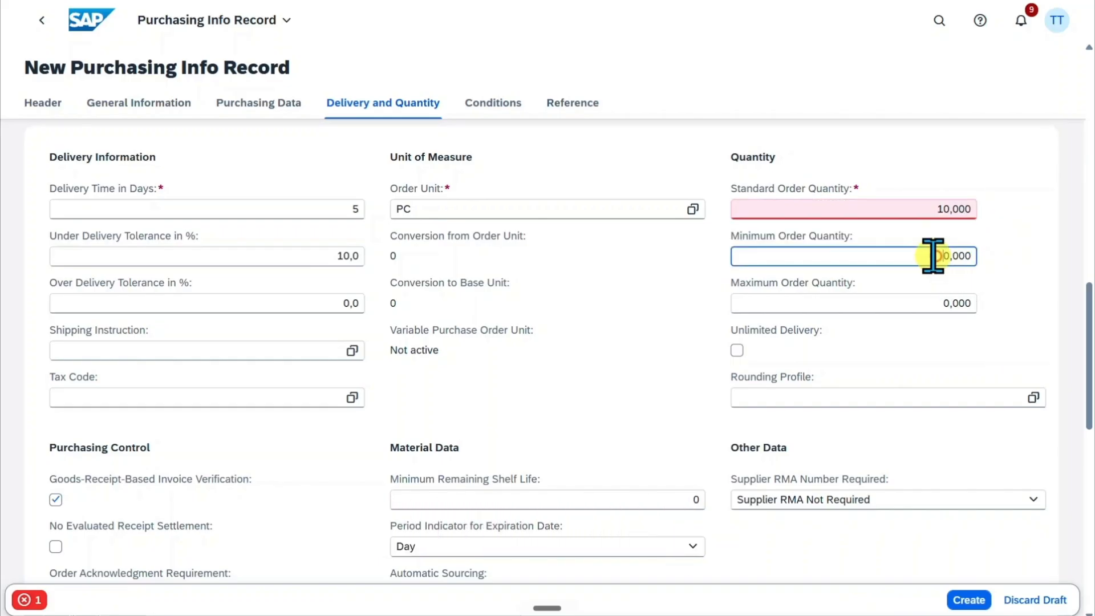
text(5)
click(928, 305)
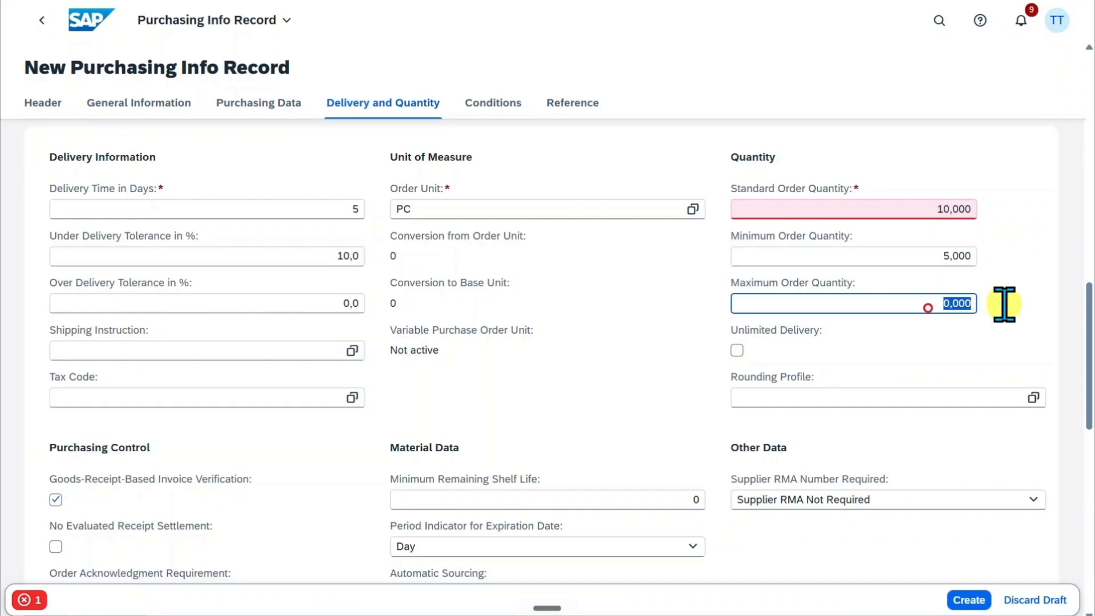
text(20)
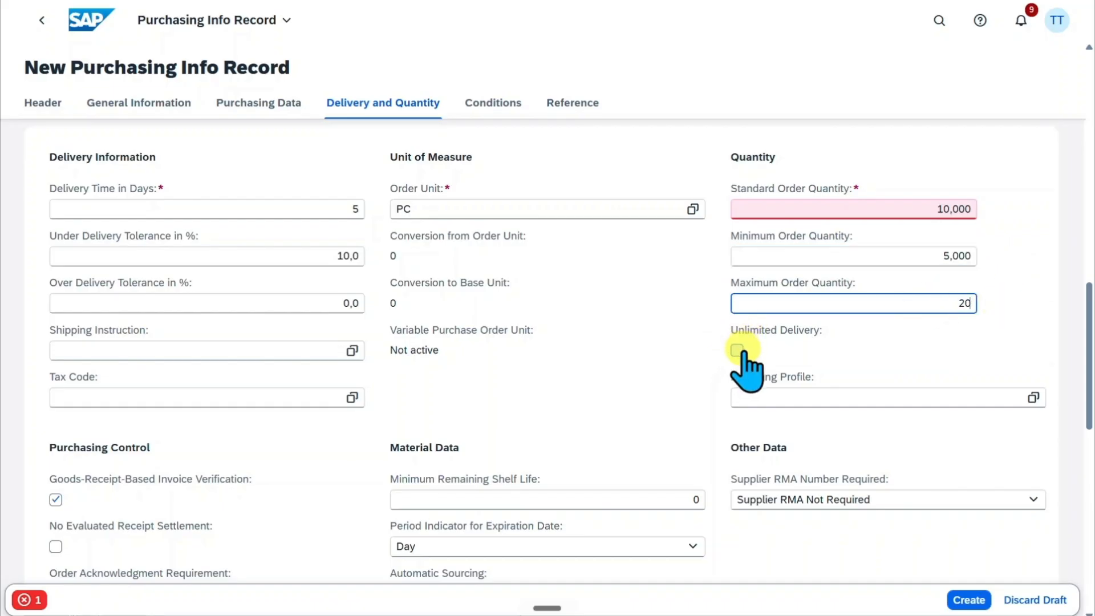
key(Tab)
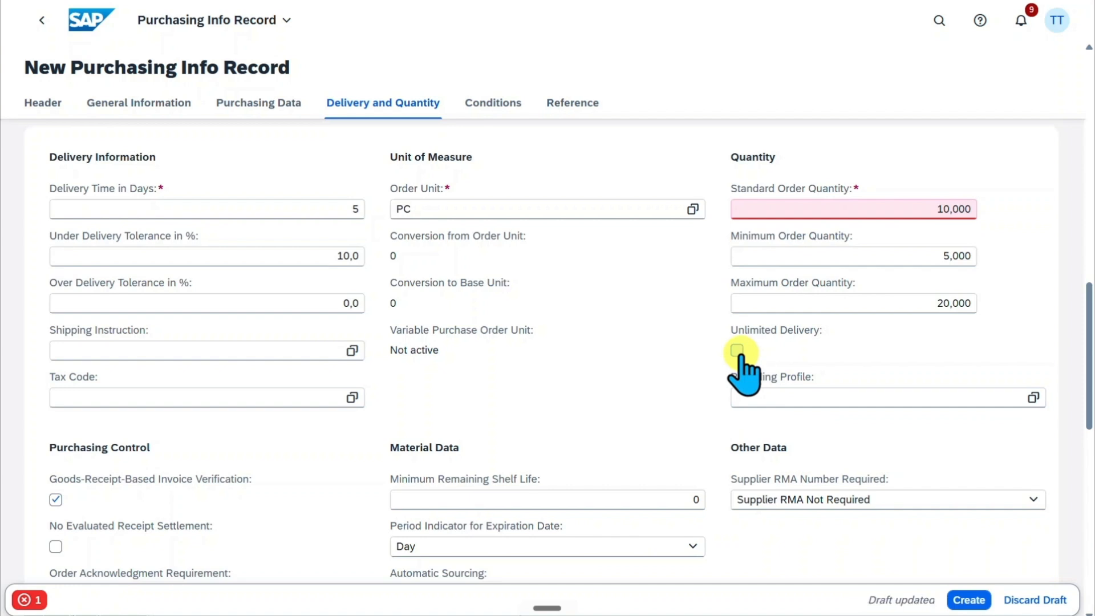
- Review the rounding profile field and the Supplier RMA Number Required setting under Other Data
click(853, 397)
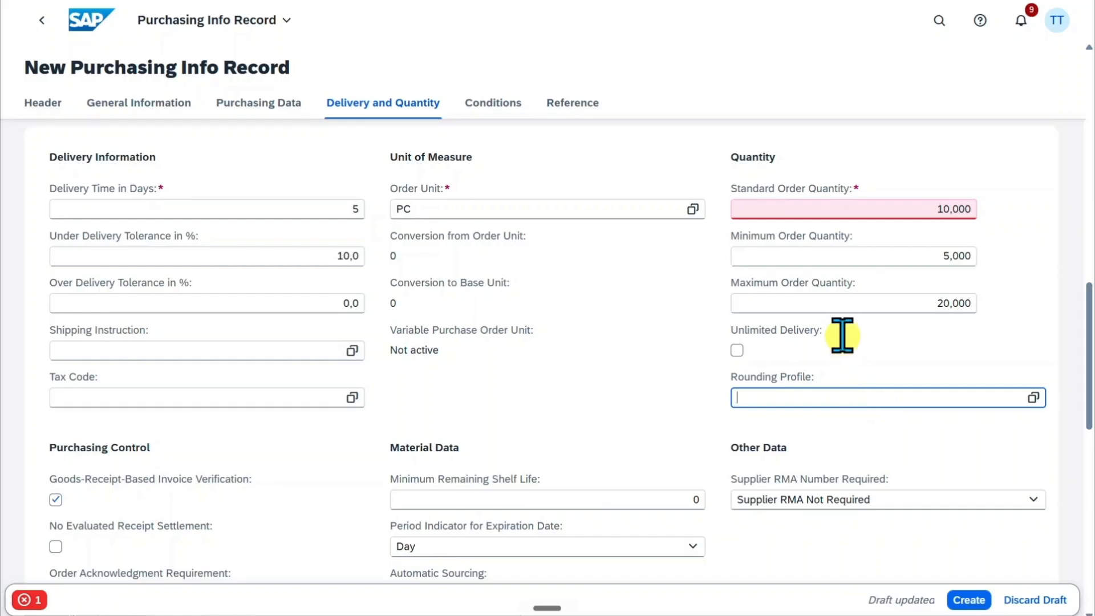
scroll(760, 378, down, 2)
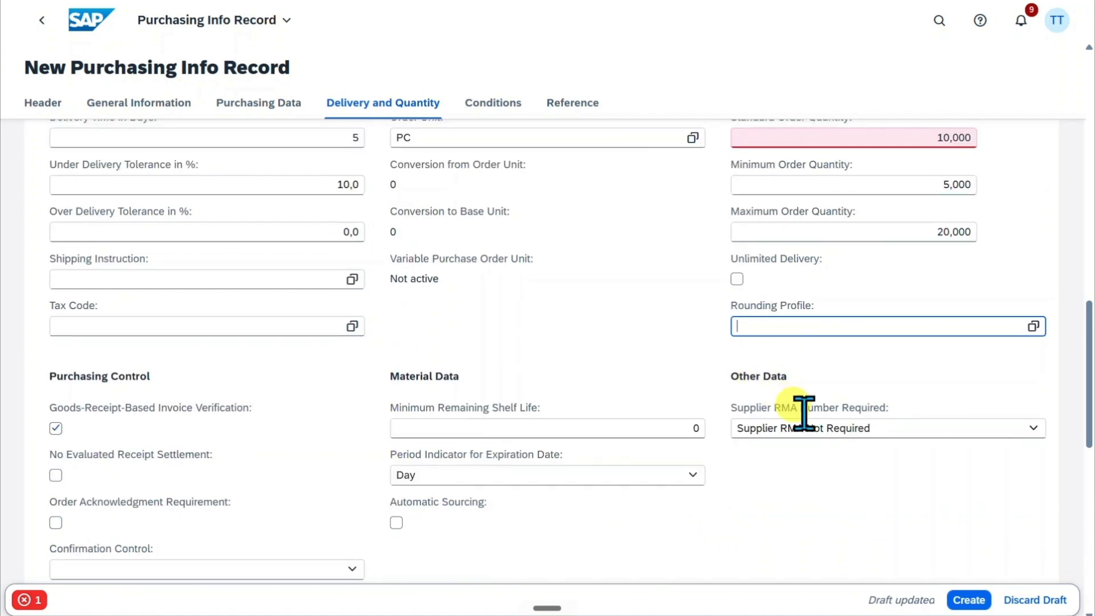
drag(770, 408, 899, 435)
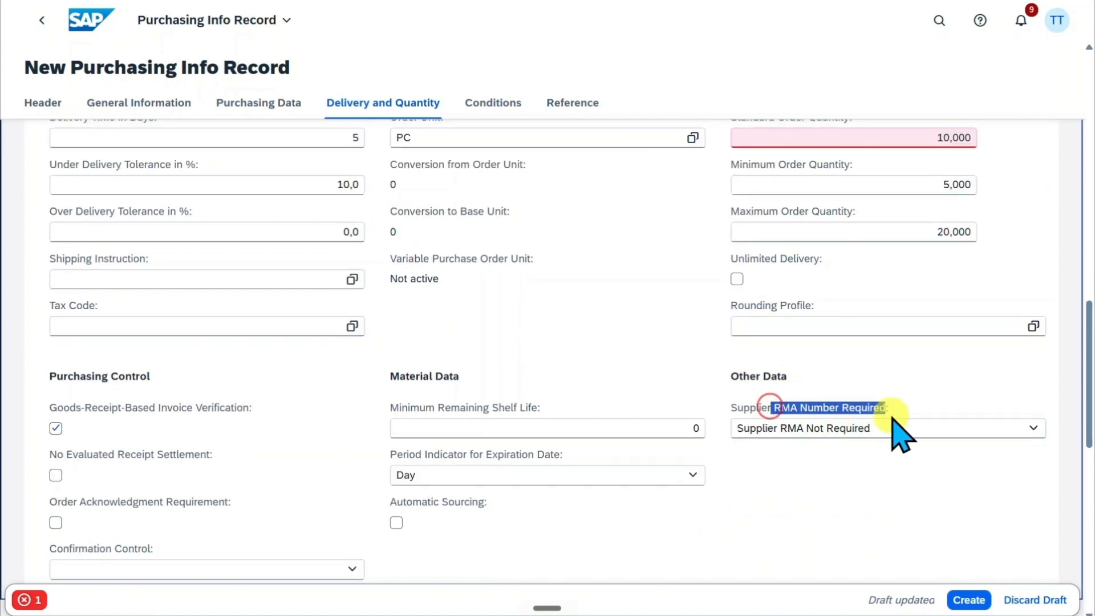
click(1033, 429)
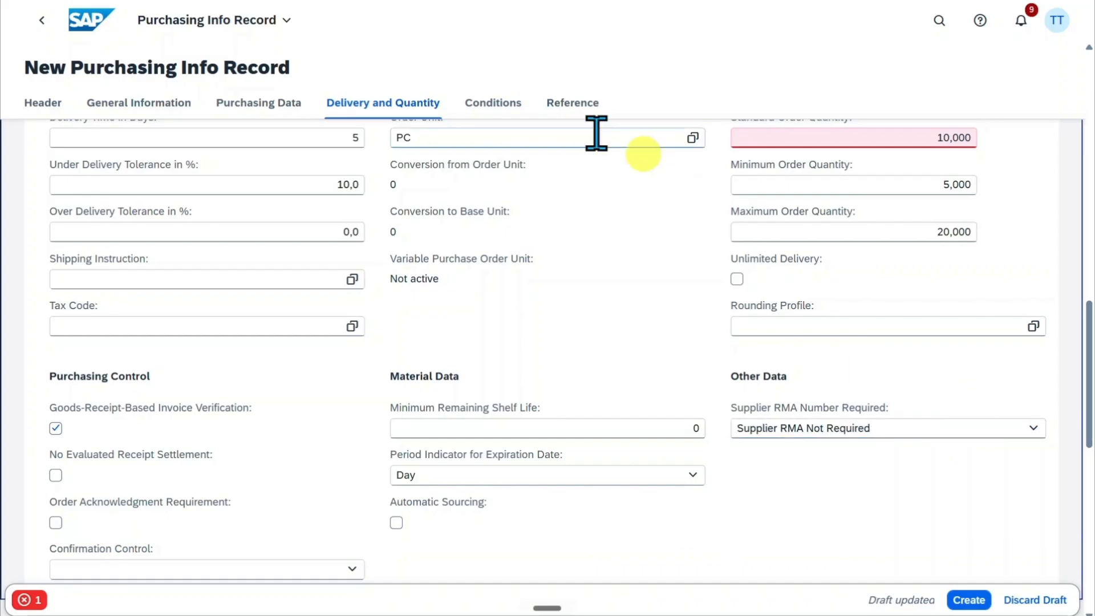
- Add a PPR0 gross price condition with an amount of 100 EUR per 1 PC and apply it
click(498, 104)
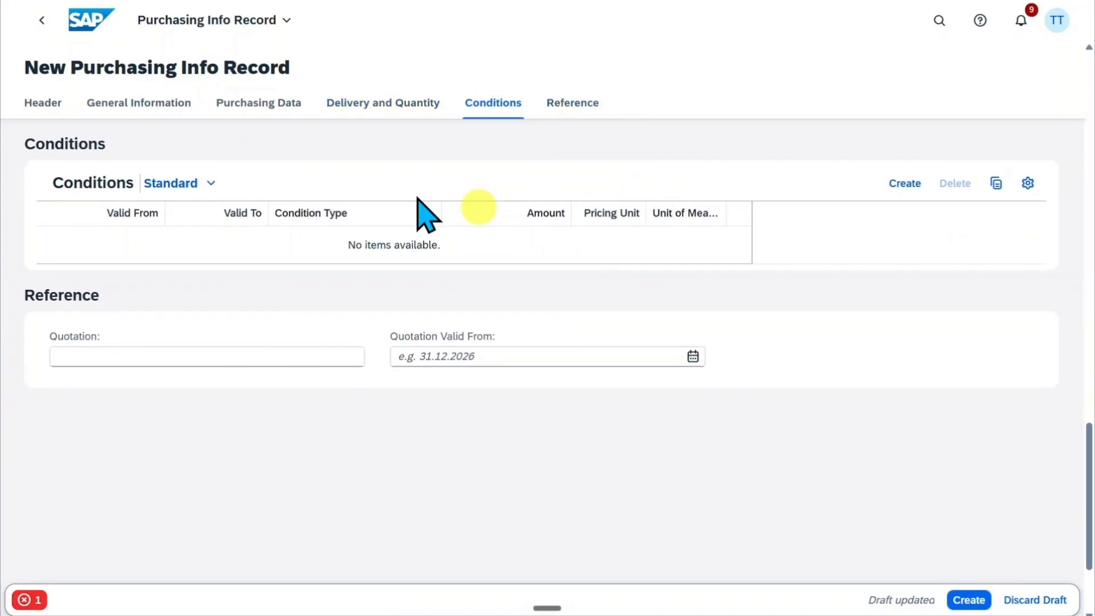
click(904, 183)
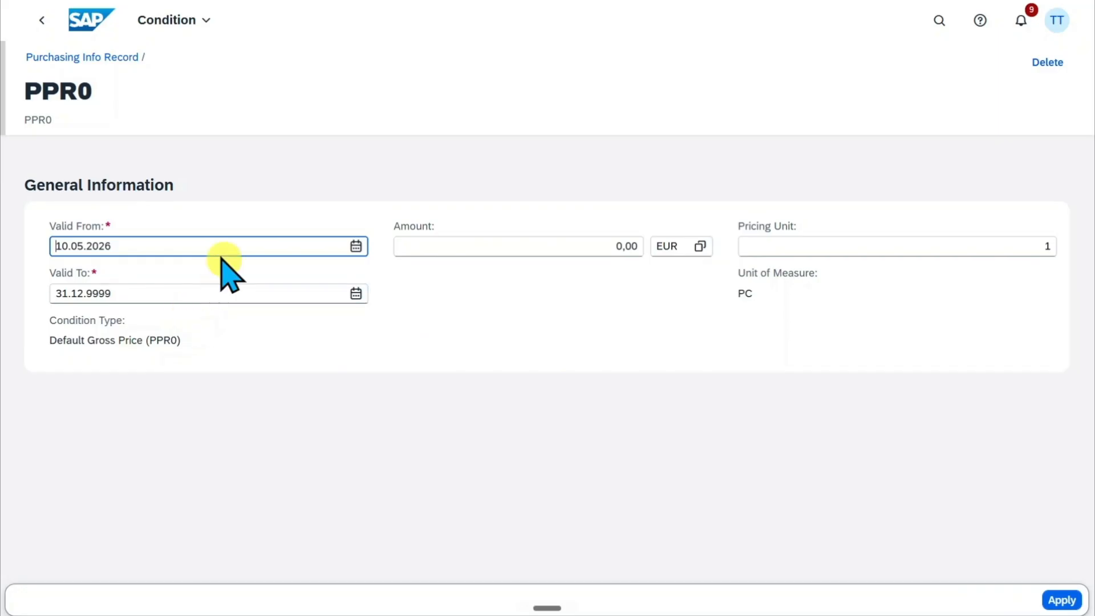
click(549, 243)
text(100)
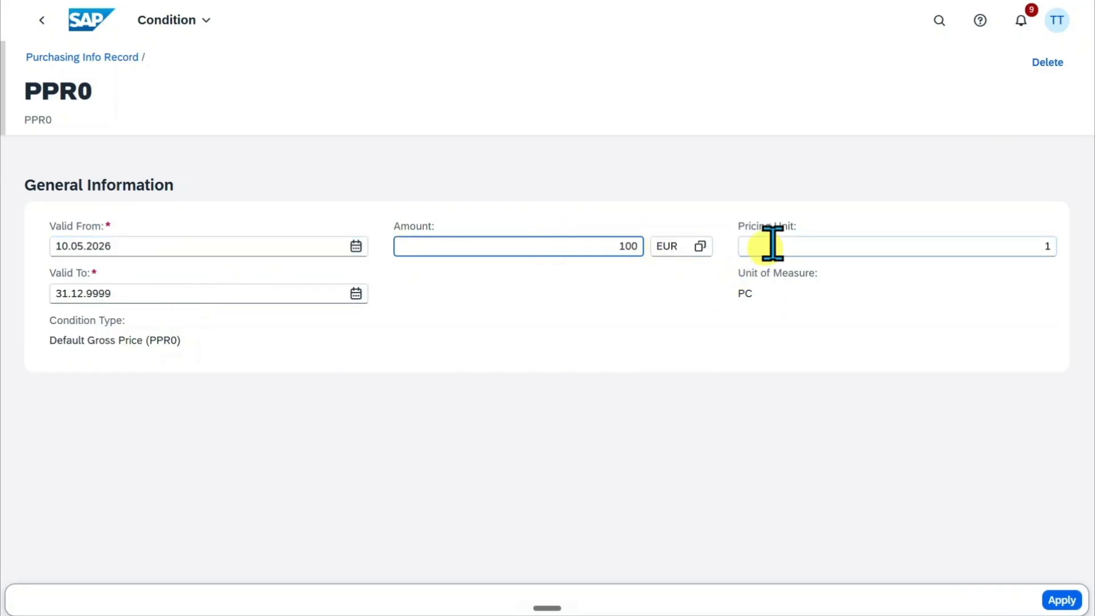
click(918, 246)
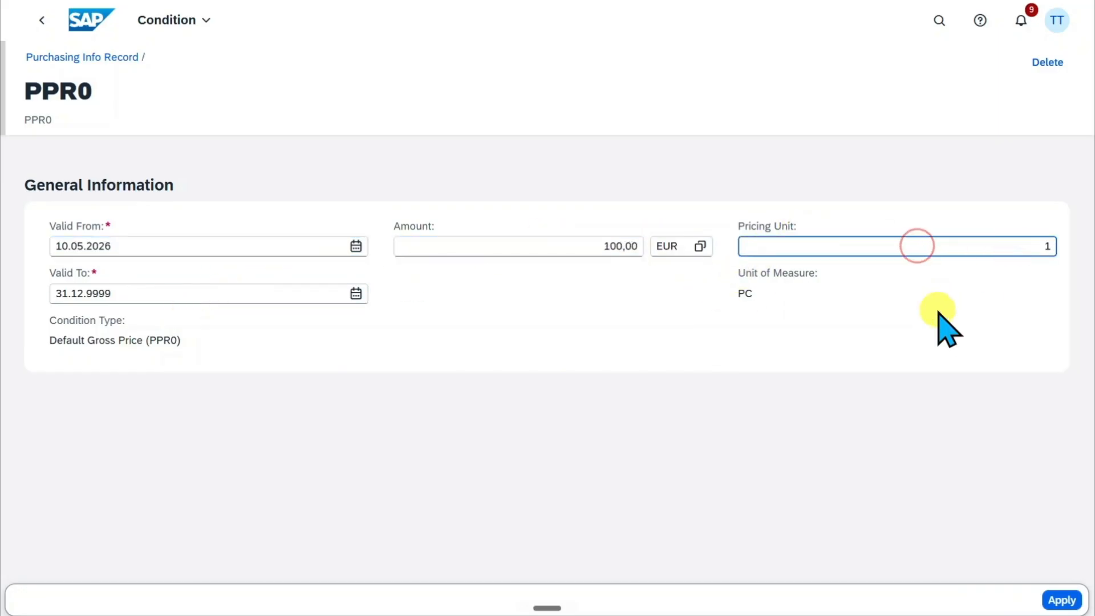
click(1062, 600)
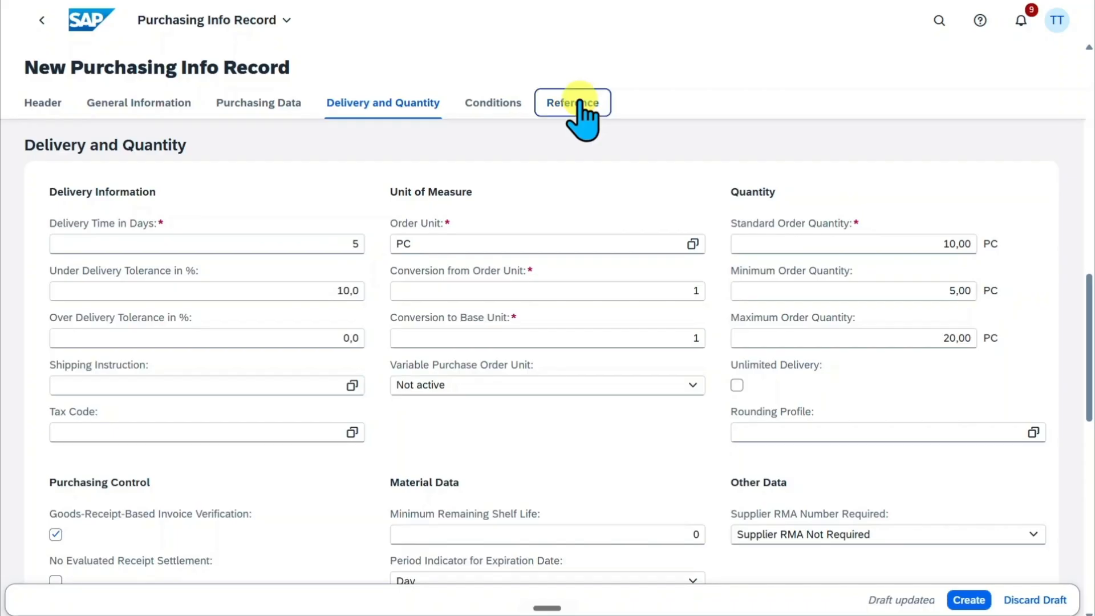
- Review the Quotation and Quotation Valid From fields in the Reference section
click(579, 103)
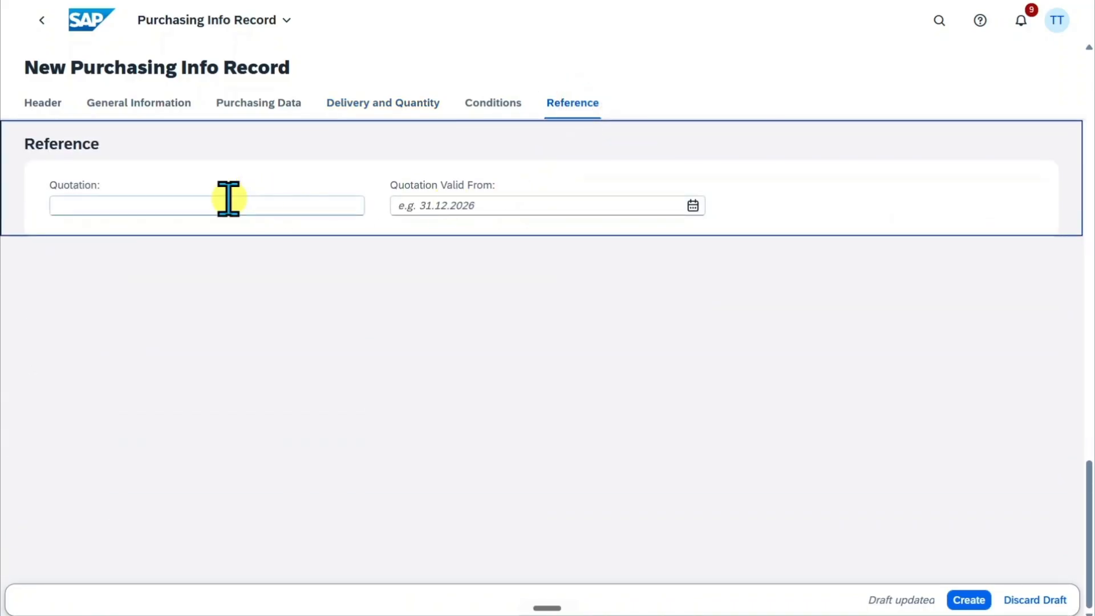
click(262, 206)
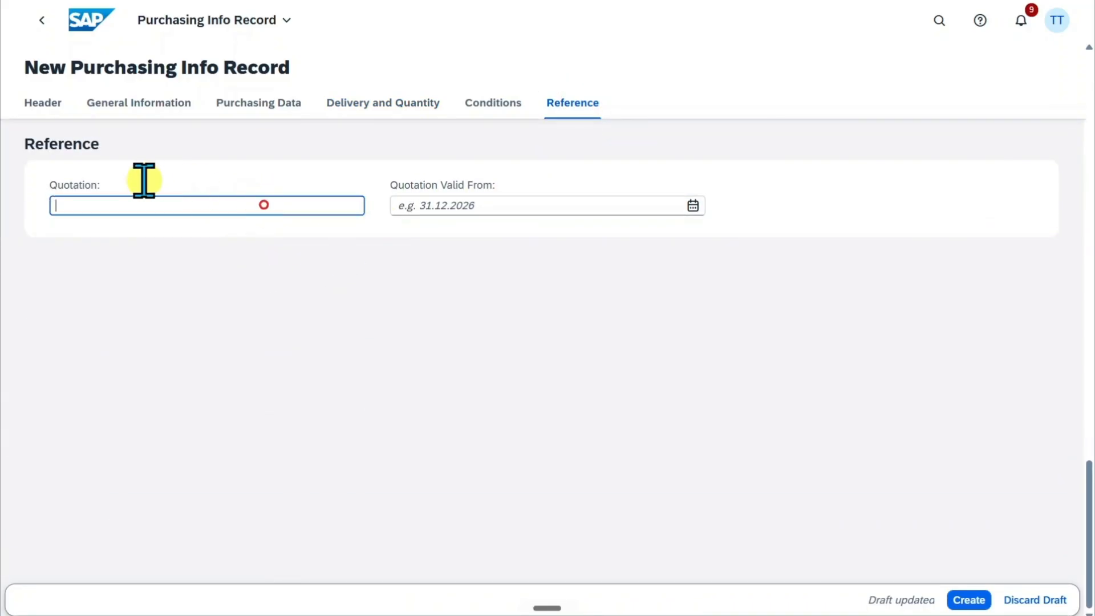
click(474, 205)
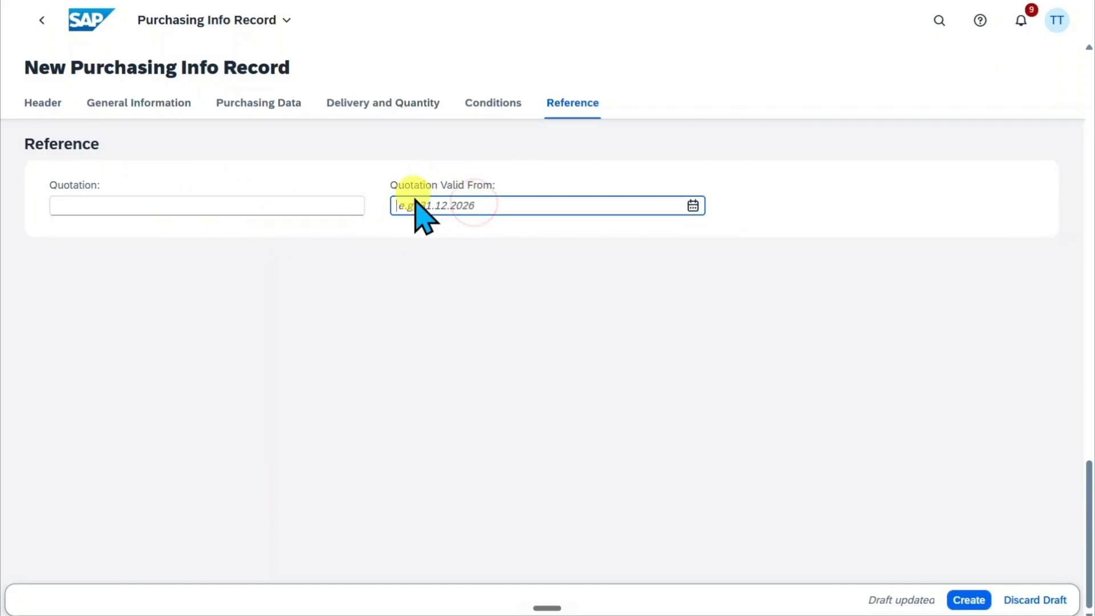
click(778, 340)
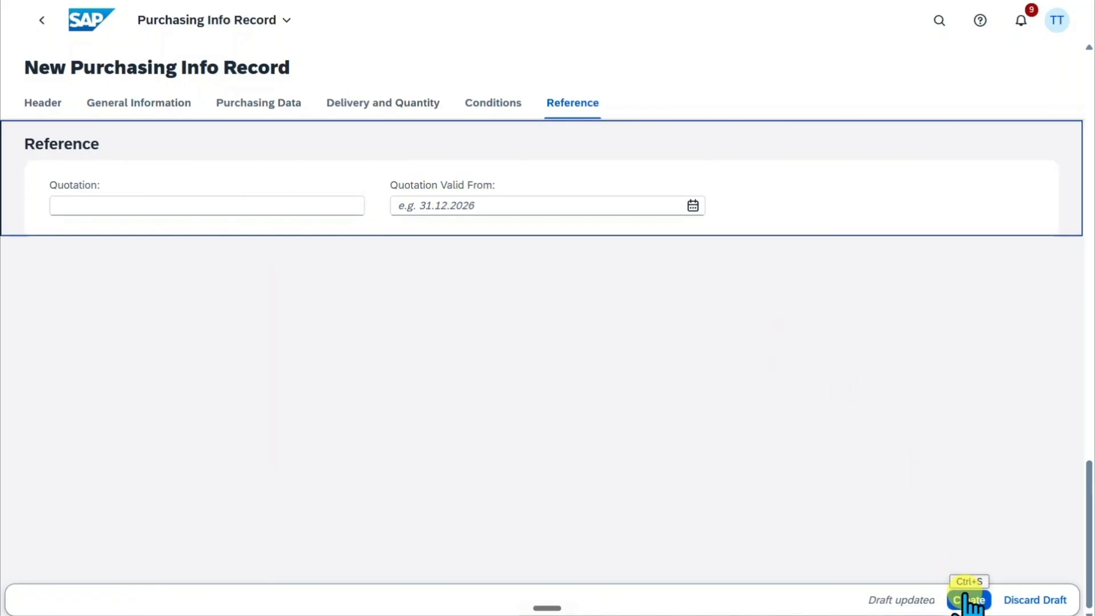